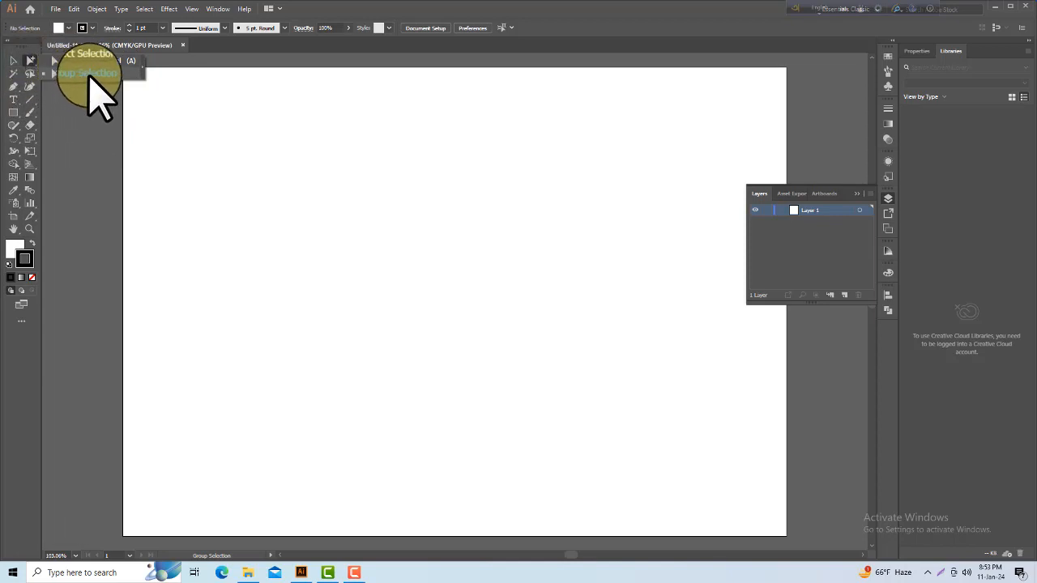
Step: Draw a green-filled square about 305 pt wide with the Rectangle tool, and shrink it to about 224 by 210 pt
{"action": "left_click", "coordinate": [89, 73]}
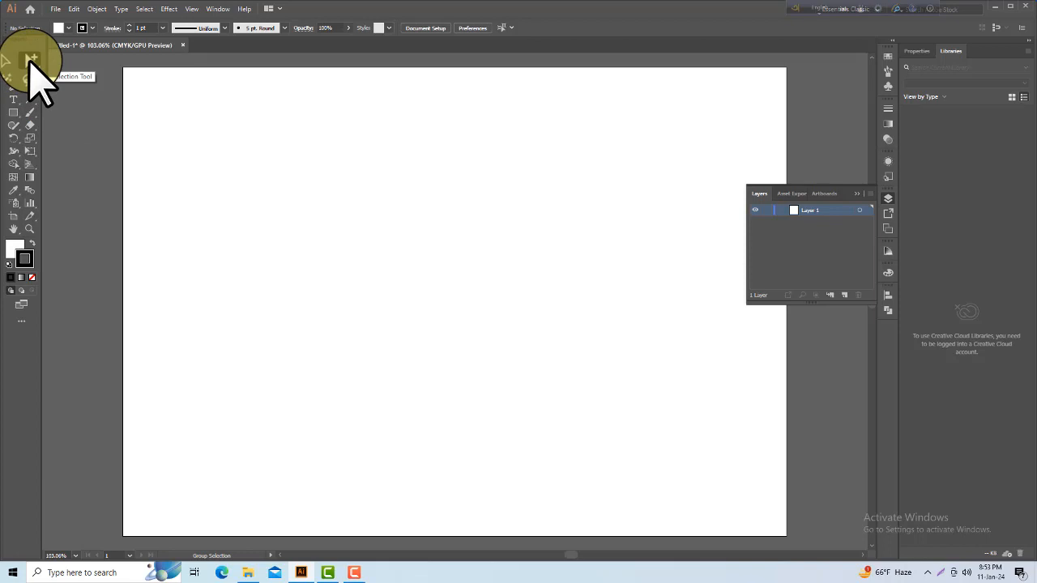
{"action": "left_click", "coordinate": [16, 115]}
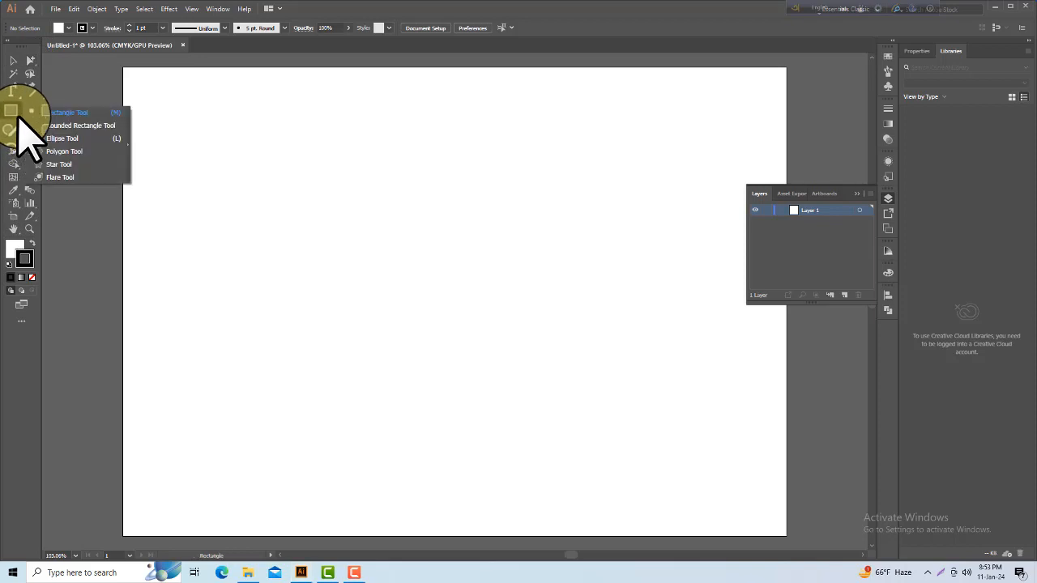
{"action": "left_click", "coordinate": [65, 126]}
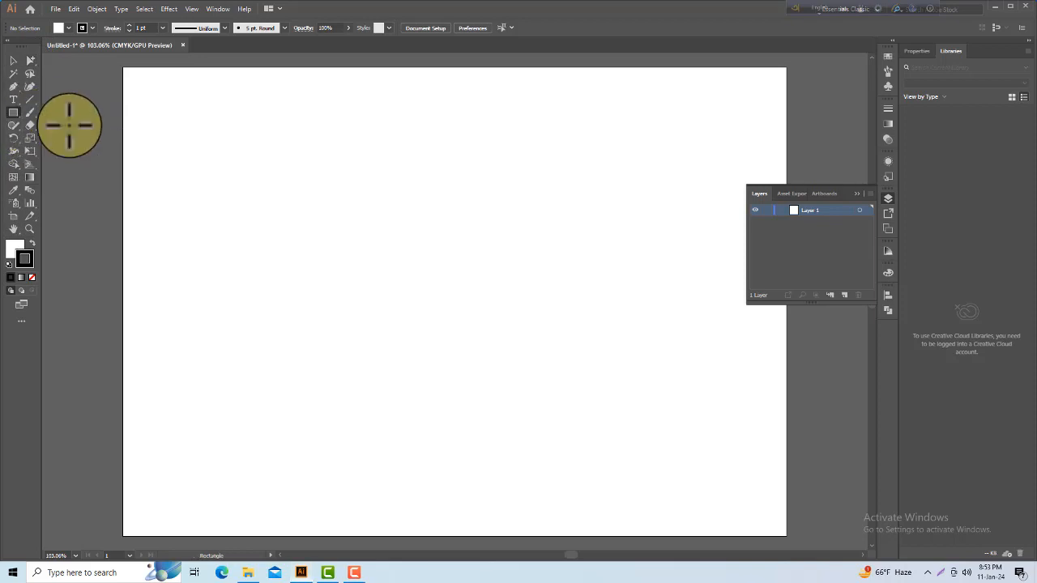
{"action": "left_click", "coordinate": [408, 359]}
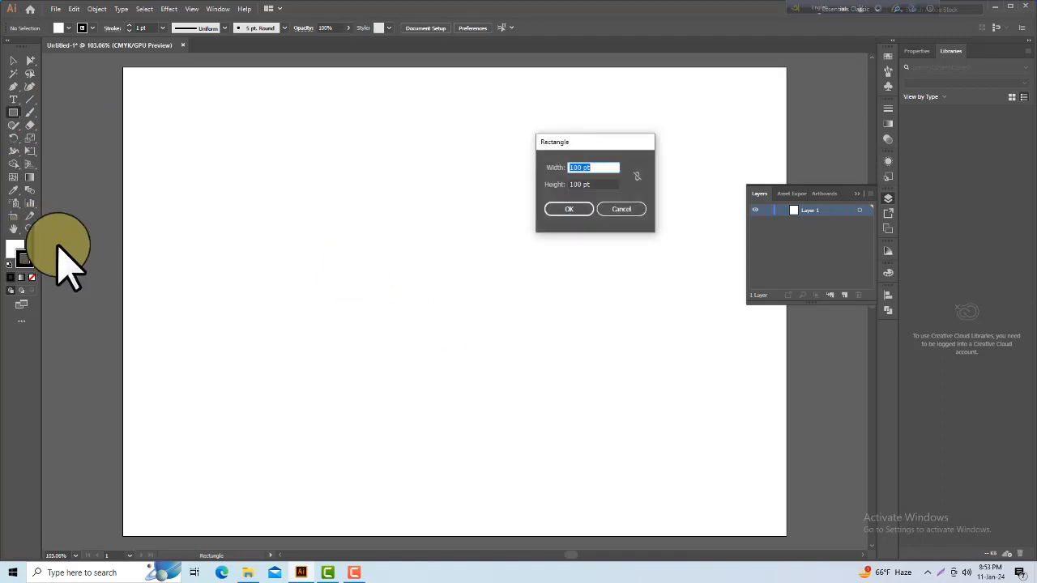
{"action": "left_click", "coordinate": [615, 210]}
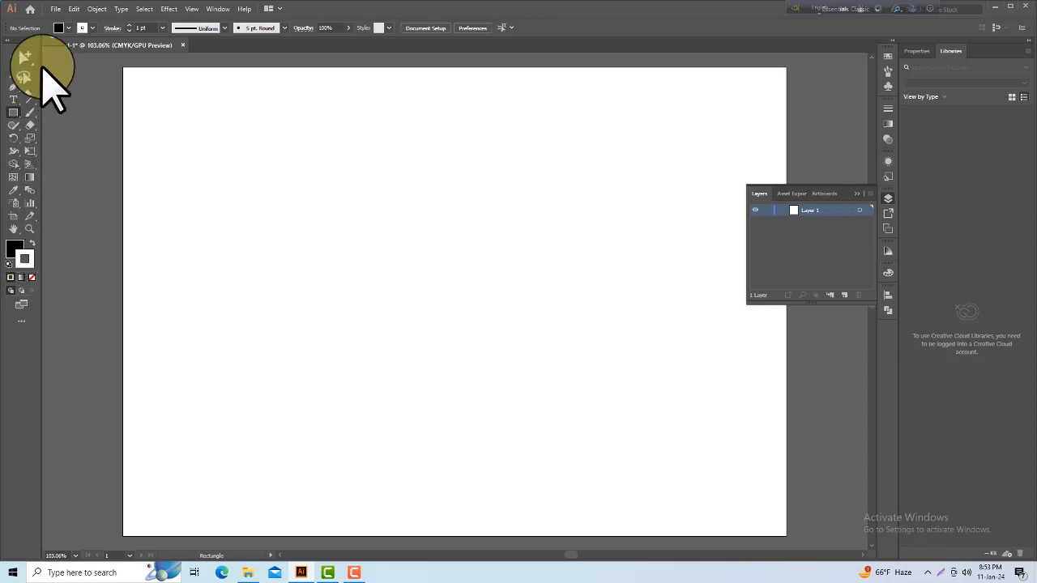
{"action": "left_click", "coordinate": [69, 29]}
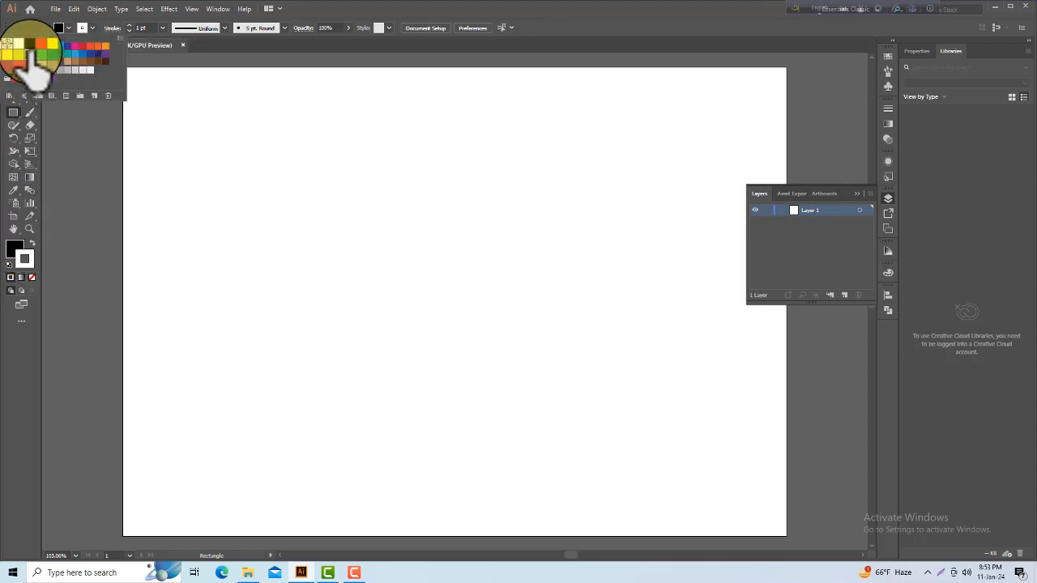
{"action": "left_click", "coordinate": [29, 54]}
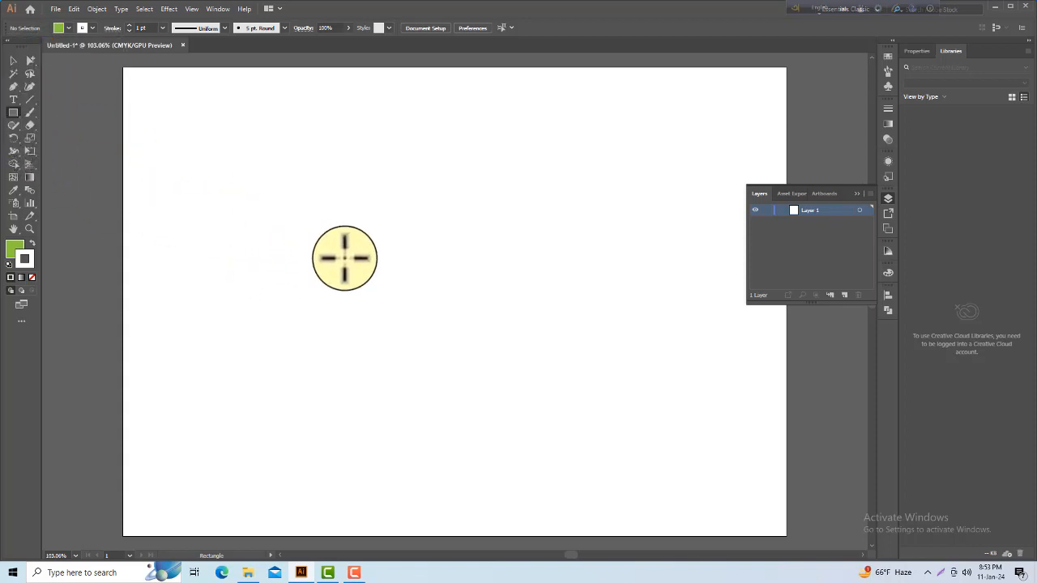
{"action": "left_click_drag", "start_coordinate": [342, 256], "coordinate": [463, 377]}
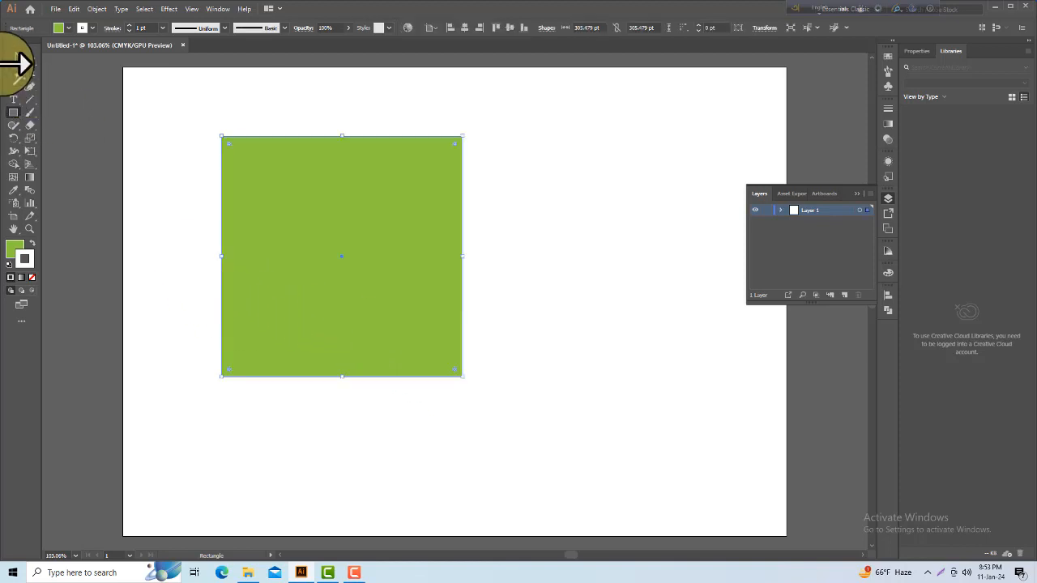
{"action": "left_click", "coordinate": [14, 61]}
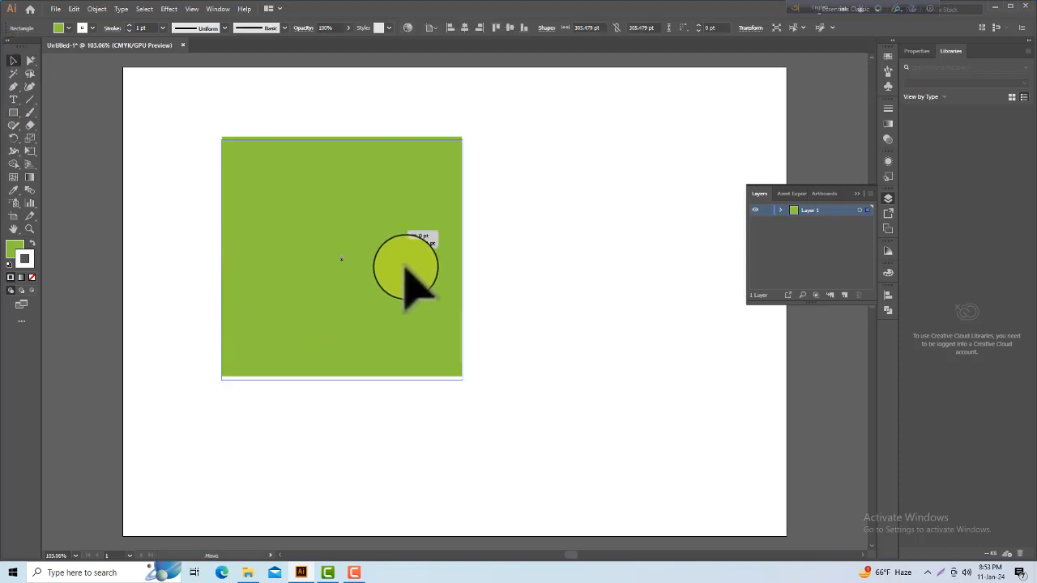
{"action": "left_click_drag", "start_coordinate": [462, 140], "coordinate": [398, 215]}
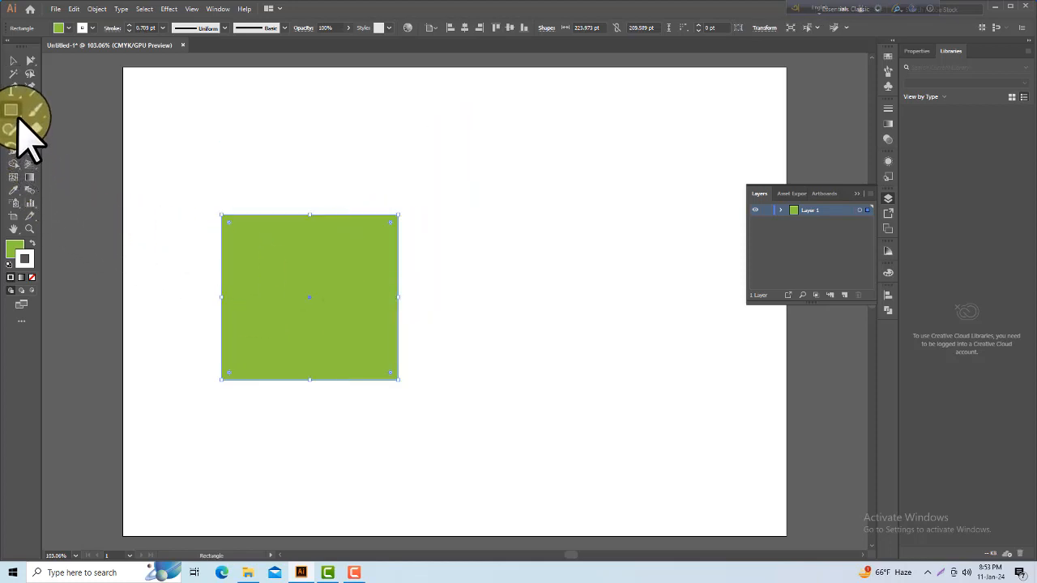
Step: Draw a rounded rectangle about 155 by 182 pt beside the large rectangle and a circle about 114 pt across above it
{"action": "mouse_move", "coordinate": [18, 120]}
{"action": "left_mouse_down"}
{"action": "mouse_move", "coordinate": [48, 135]}
{"action": "mouse_move", "coordinate": [59, 128]}
{"action": "left_mouse_up"}
{"action": "left_click_drag", "start_coordinate": [484, 203], "coordinate": [608, 347]}
{"action": "left_click_drag", "start_coordinate": [19, 118], "coordinate": [49, 141]}
{"action": "mouse_move", "coordinate": [347, 119]}
{"action": "left_mouse_down"}
{"action": "mouse_move", "coordinate": [428, 185]}
{"action": "mouse_move", "coordinate": [438, 207]}
{"action": "left_mouse_up"}
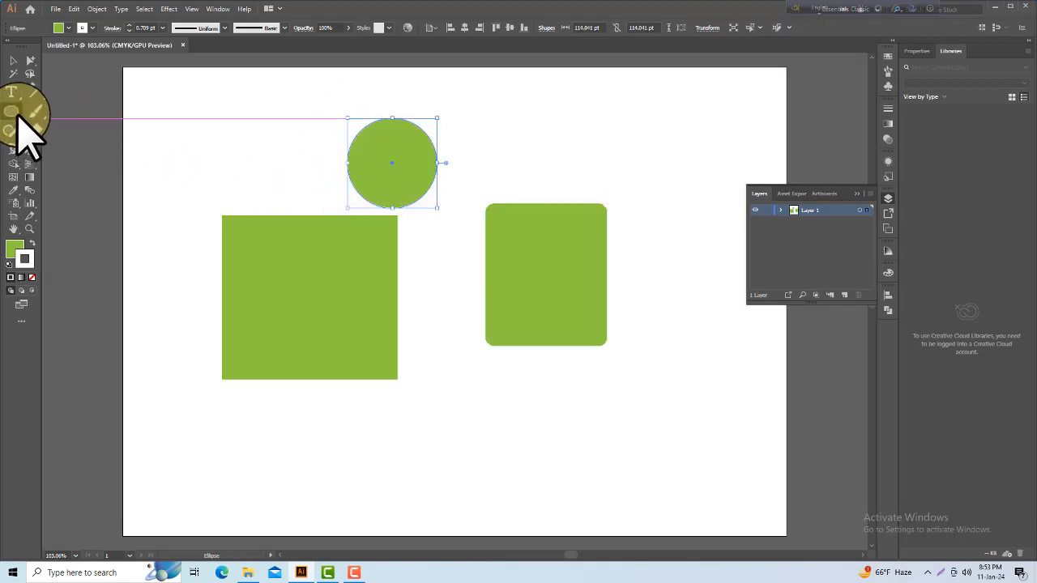
Step: Draw a tilted hexagon about 114 by 117 pt below the rectangles and a five-pointed star about 106 by 101 pt above the rounded rectangle
{"action": "left_click_drag", "start_coordinate": [18, 116], "coordinate": [61, 154]}
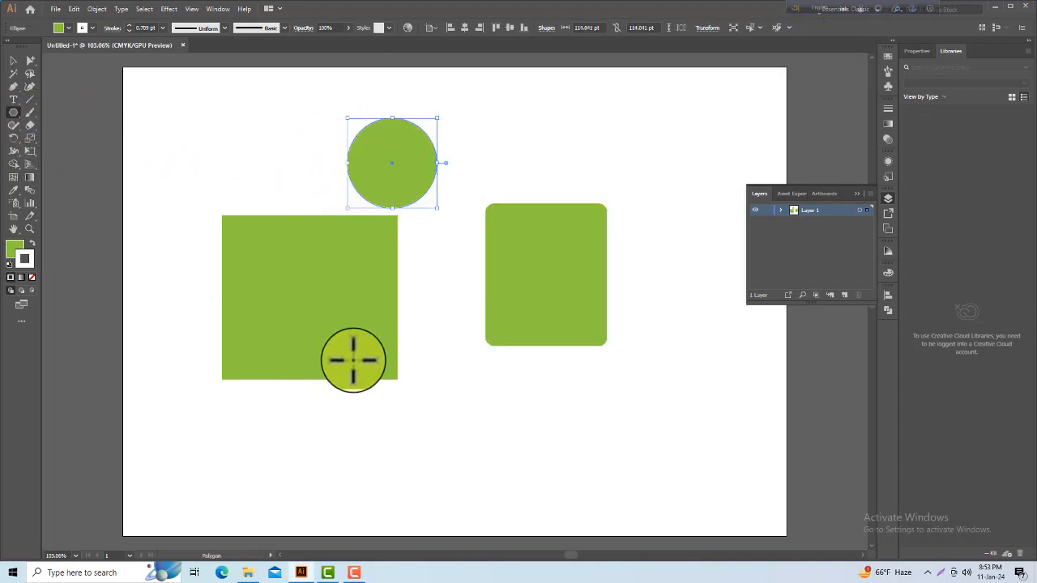
{"action": "left_click_drag", "start_coordinate": [455, 395], "coordinate": [484, 425]}
{"action": "left_click_drag", "start_coordinate": [18, 119], "coordinate": [53, 168]}
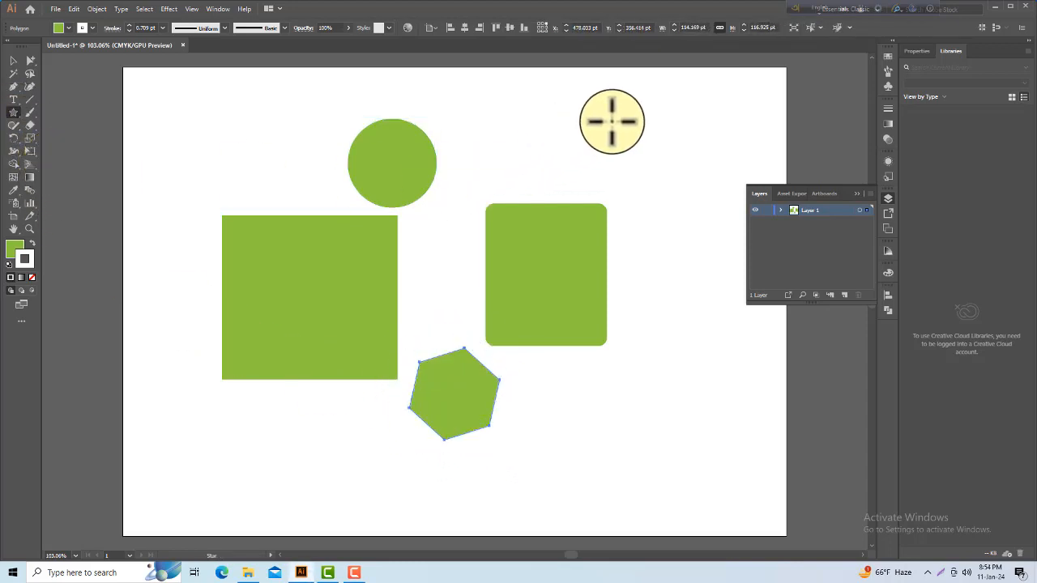
{"action": "left_click_drag", "start_coordinate": [608, 119], "coordinate": [637, 156]}
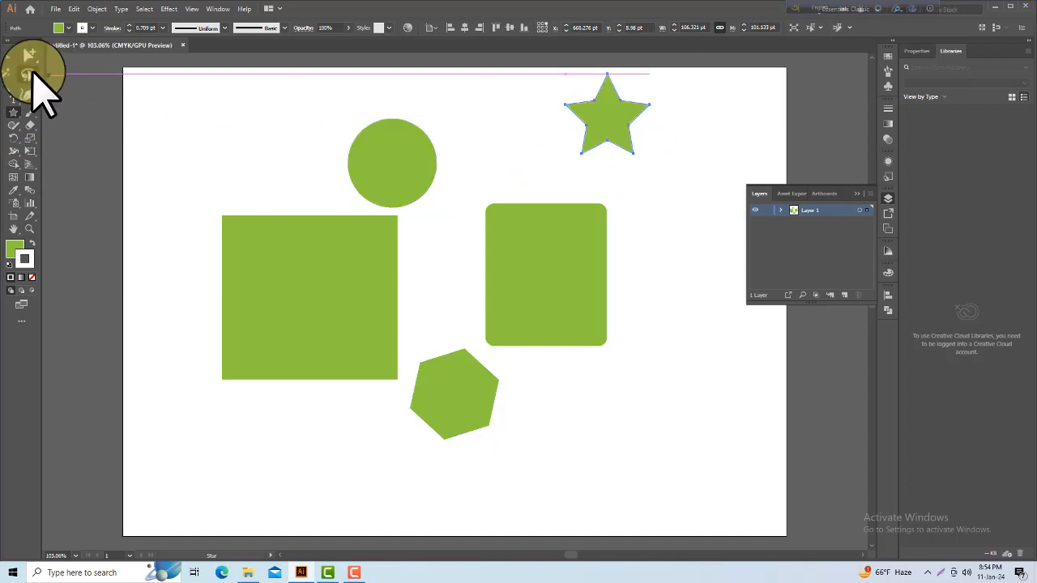
Step: Move the circle above the large rectangle and place the star to its right using the Selection tool
{"action": "left_click", "coordinate": [12, 60]}
{"action": "left_click_drag", "start_coordinate": [405, 164], "coordinate": [359, 156]}
{"action": "left_click_drag", "start_coordinate": [592, 137], "coordinate": [455, 177]}
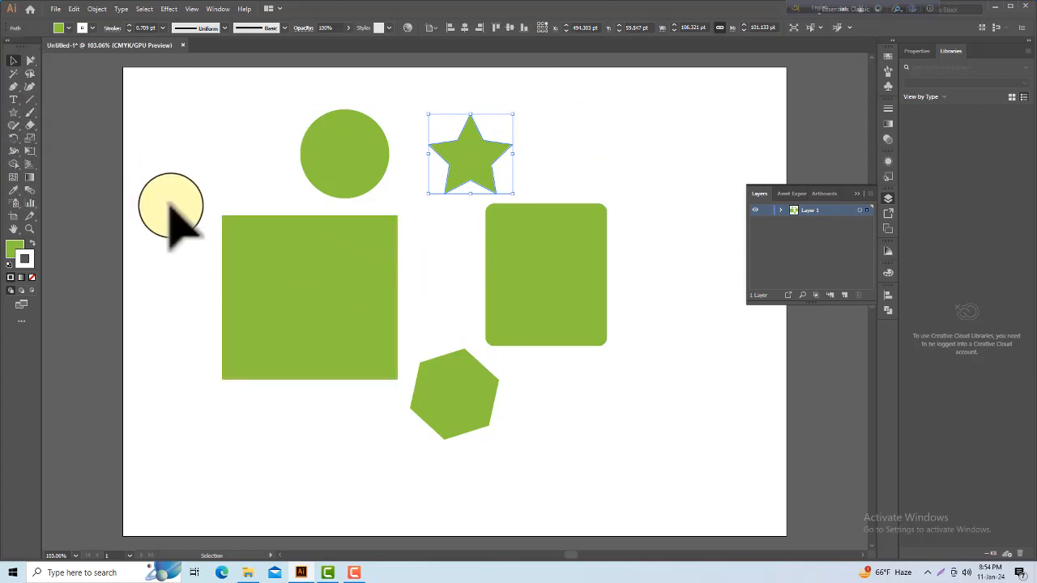
Step: Select all five shapes together, deselect them, and nudge the large rectangle slightly right and up on its own
{"action": "left_click_drag", "start_coordinate": [212, 132], "coordinate": [647, 423]}
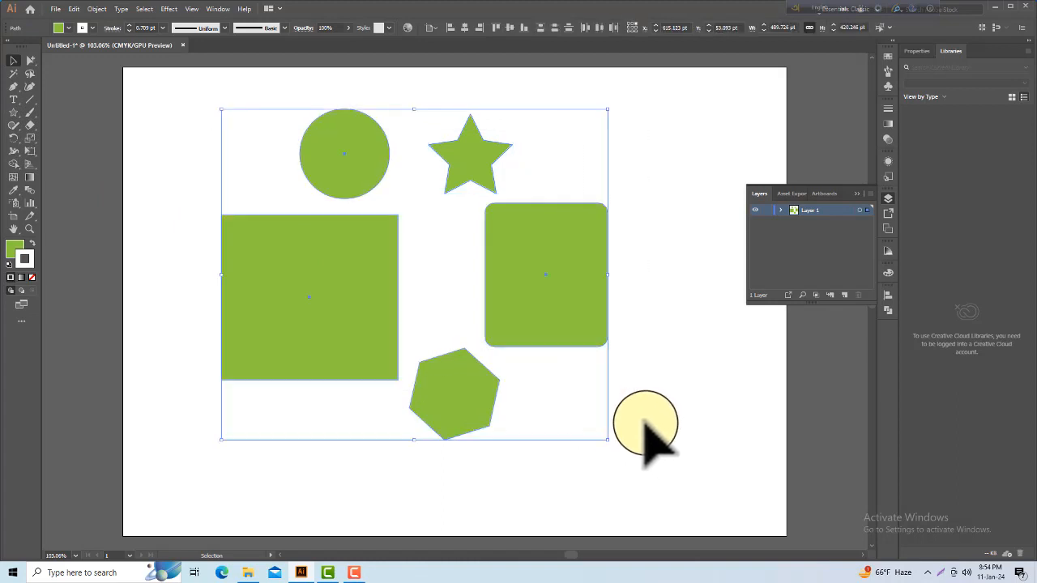
{"action": "left_click", "coordinate": [694, 370]}
{"action": "mouse_move", "coordinate": [324, 282]}
{"action": "left_mouse_down"}
{"action": "mouse_move", "coordinate": [279, 323]}
{"action": "mouse_move", "coordinate": [350, 294]}
{"action": "mouse_move", "coordinate": [317, 307]}
{"action": "mouse_move", "coordinate": [336, 299]}
{"action": "left_mouse_up"}
{"action": "left_click", "coordinate": [291, 409]}
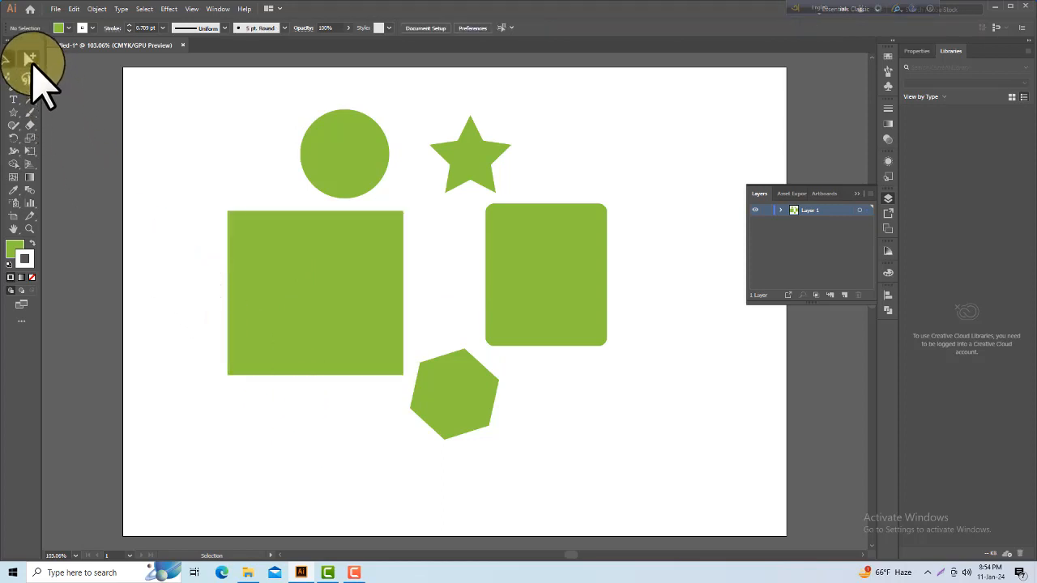
Step: Nudge the circle slightly to the right with the Group Selection tool and deselect it
{"action": "left_click_drag", "start_coordinate": [353, 197], "coordinate": [361, 175]}
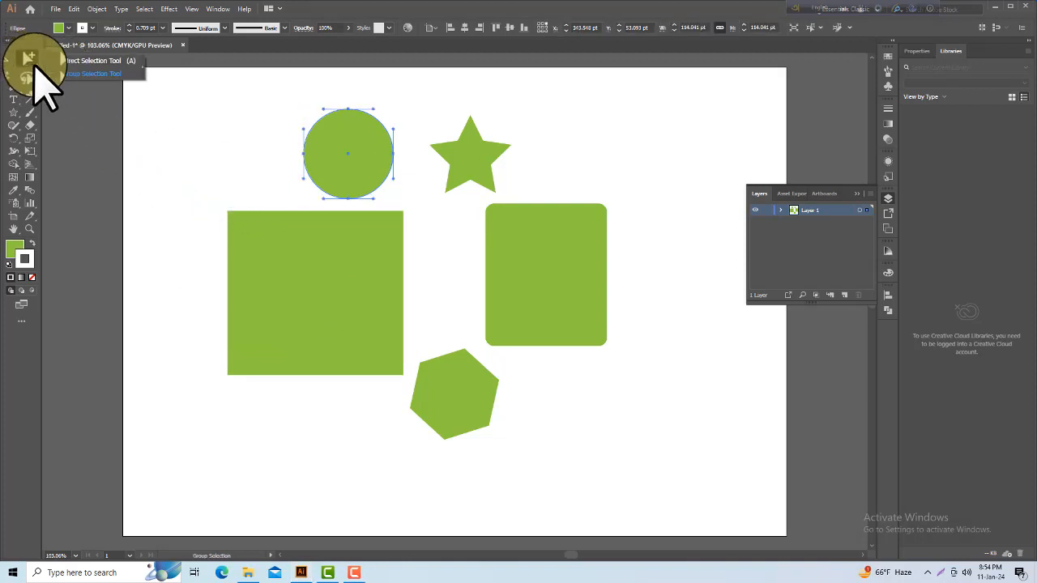
{"action": "left_click", "coordinate": [35, 71]}
{"action": "left_click", "coordinate": [221, 168]}
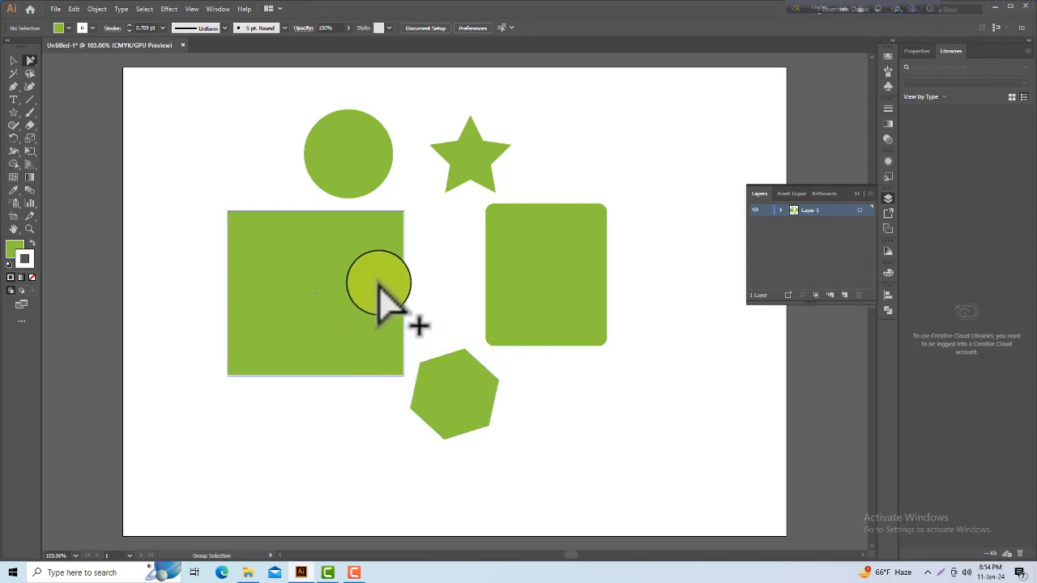
Step: Select all five shapes with the Selection tool and group them
{"action": "left_click", "coordinate": [13, 60]}
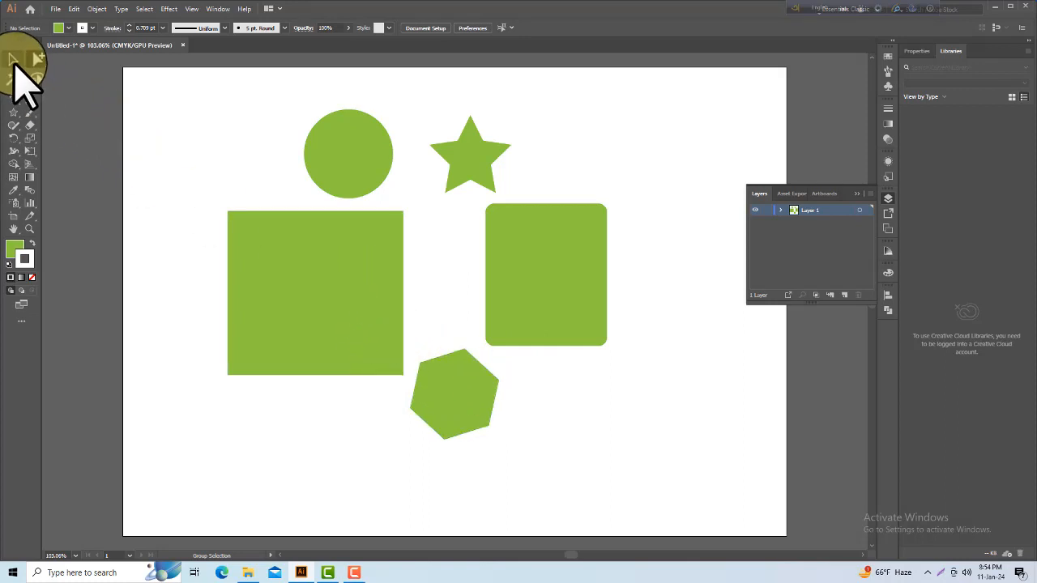
{"action": "left_click_drag", "start_coordinate": [222, 108], "coordinate": [598, 420]}
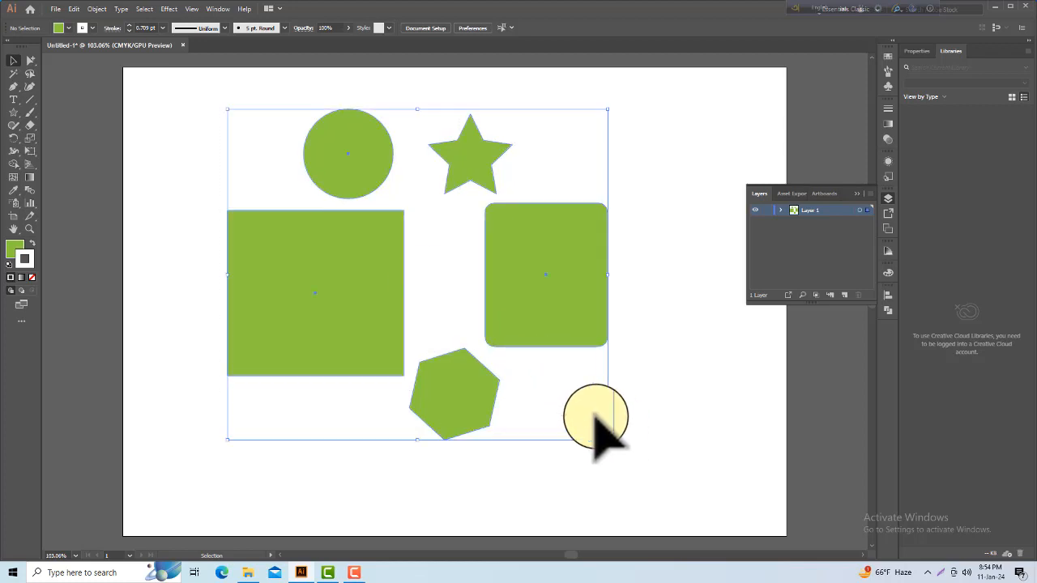
{"action": "right_click", "coordinate": [522, 230]}
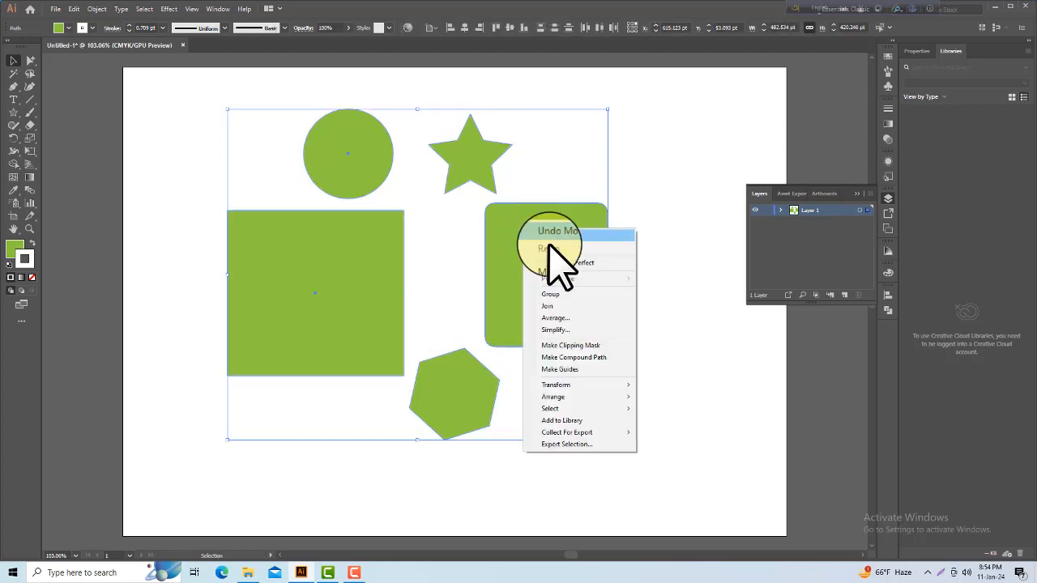
{"action": "left_click", "coordinate": [559, 297]}
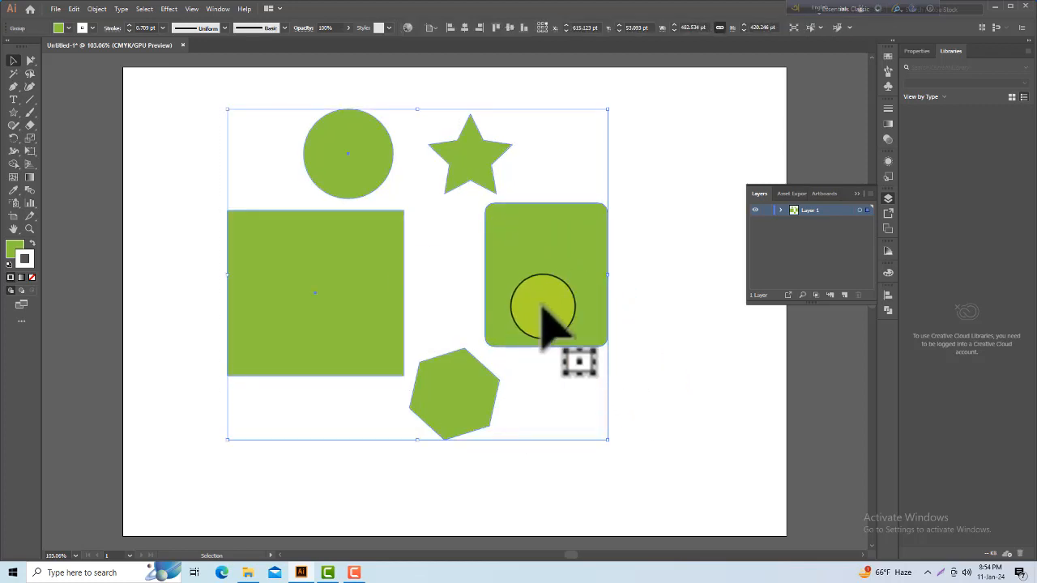
Step: Move the whole group around the artboard by its different shapes, leave it near the centre, and deselect it
{"action": "left_click_drag", "start_coordinate": [548, 314], "coordinate": [627, 308]}
{"action": "left_click_drag", "start_coordinate": [600, 304], "coordinate": [478, 305]}
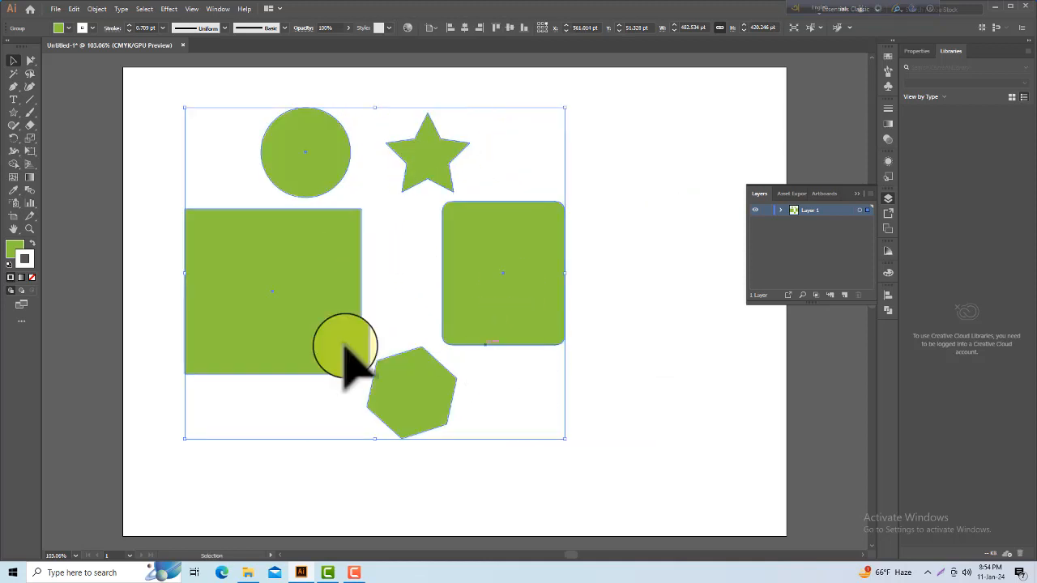
{"action": "left_click_drag", "start_coordinate": [321, 257], "coordinate": [368, 281]}
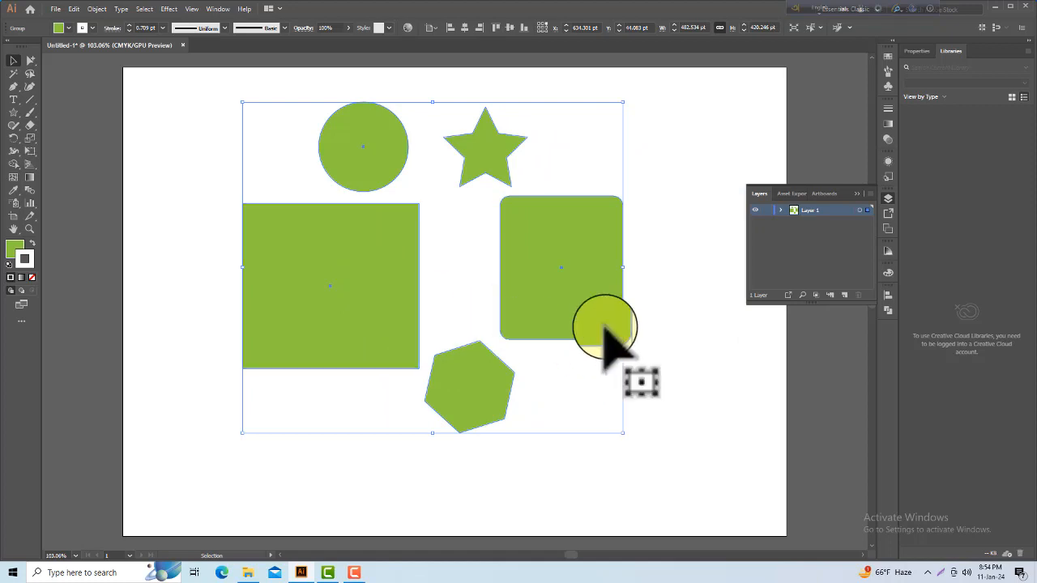
{"action": "left_click", "coordinate": [666, 397]}
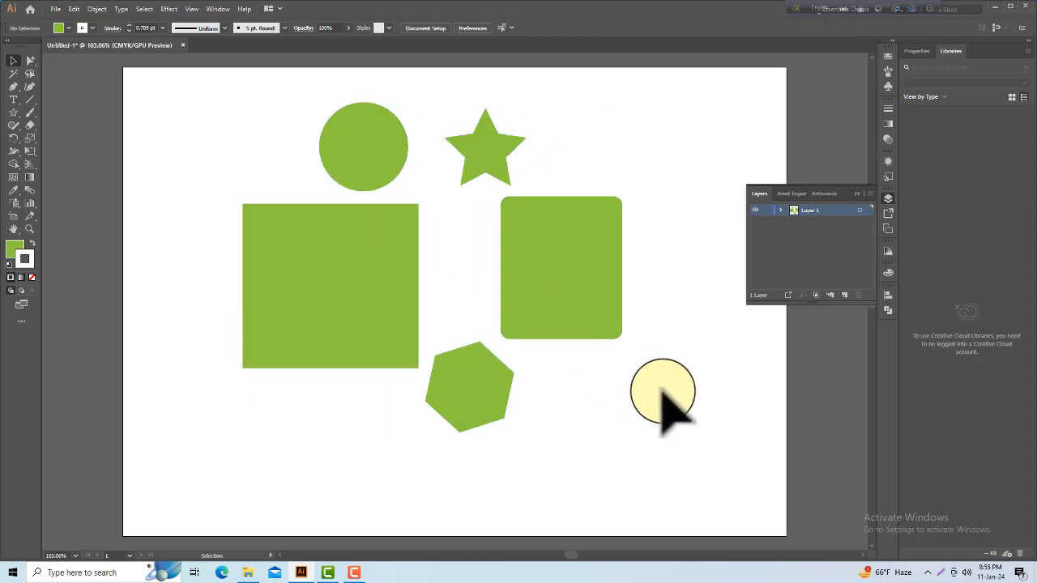
{"action": "left_click_drag", "start_coordinate": [356, 142], "coordinate": [481, 396]}
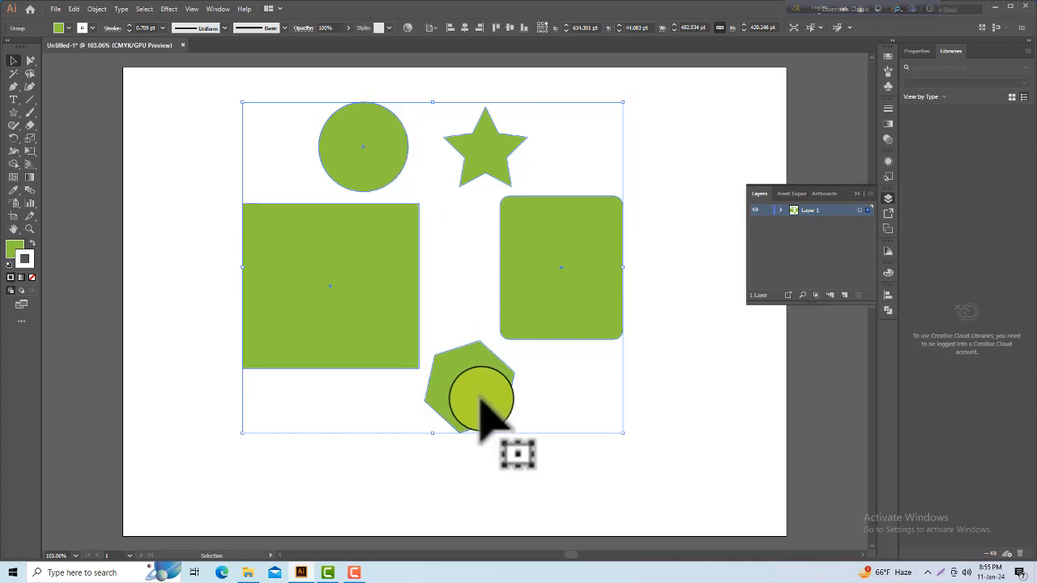
{"action": "left_click_drag", "start_coordinate": [481, 397], "coordinate": [377, 246]}
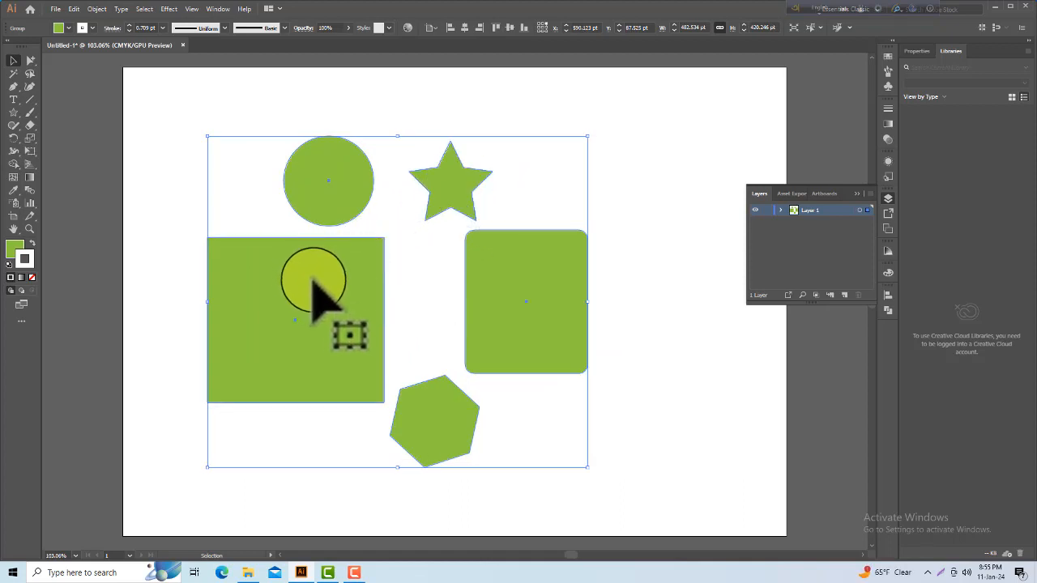
{"action": "left_click_drag", "start_coordinate": [311, 276], "coordinate": [356, 256]}
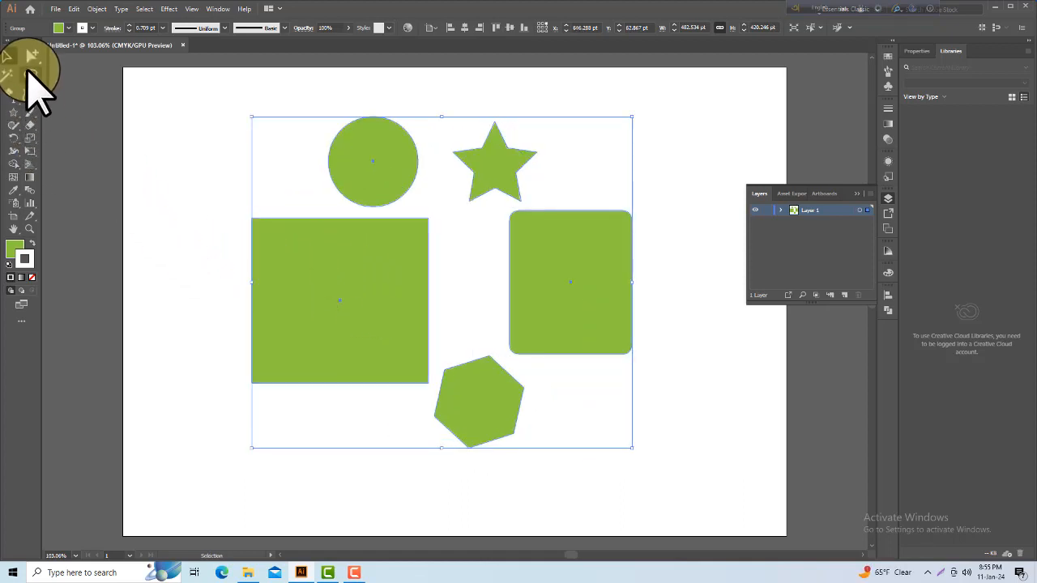
{"action": "left_click", "coordinate": [203, 195]}
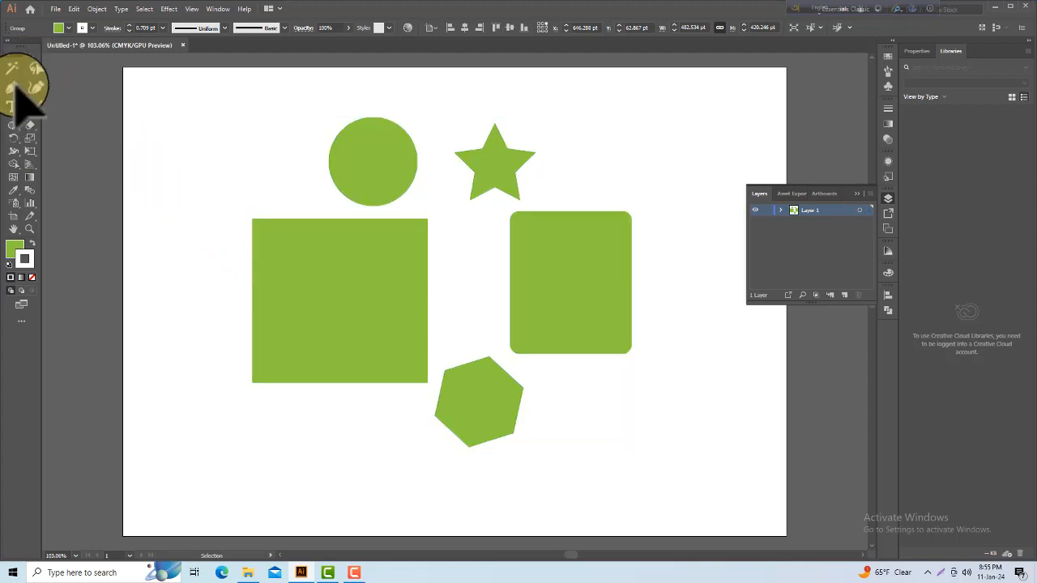
Step: Fill only the rounded rectangle inside the group with orange using Group Selection, and shift it left toward the large rectangle
{"action": "left_click", "coordinate": [30, 60]}
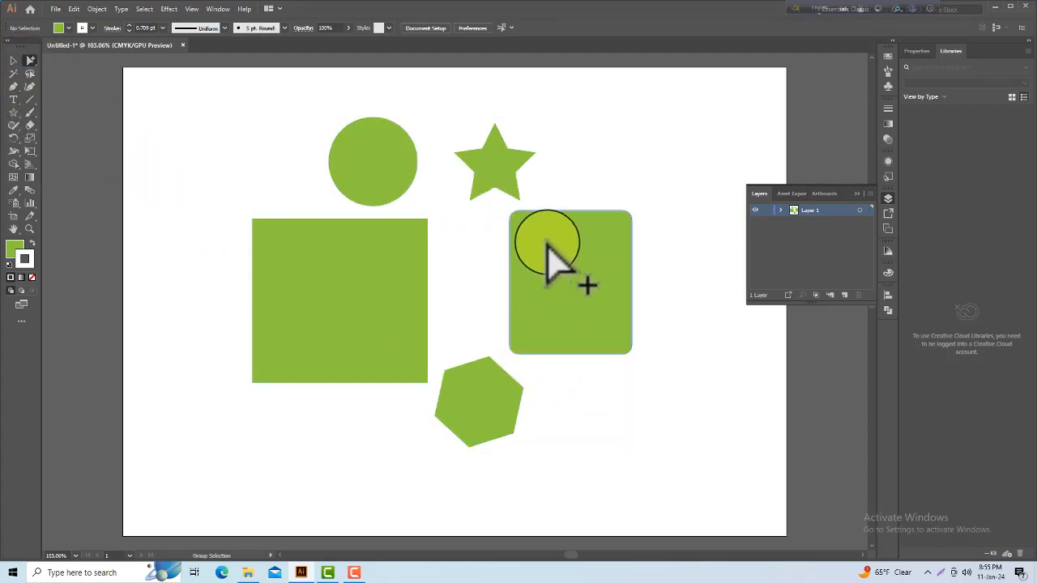
{"action": "left_click", "coordinate": [547, 290]}
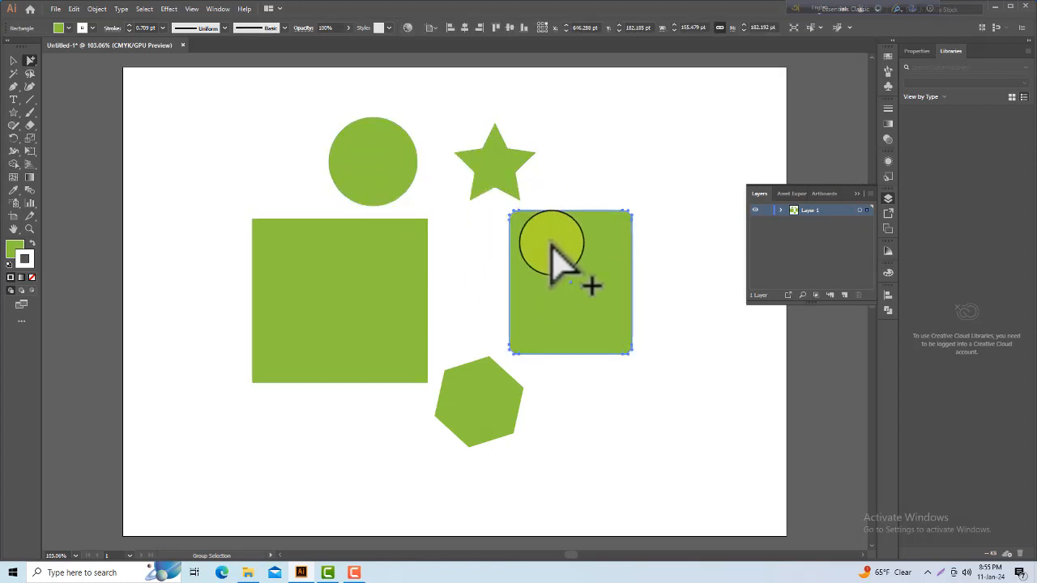
{"action": "left_click", "coordinate": [68, 29]}
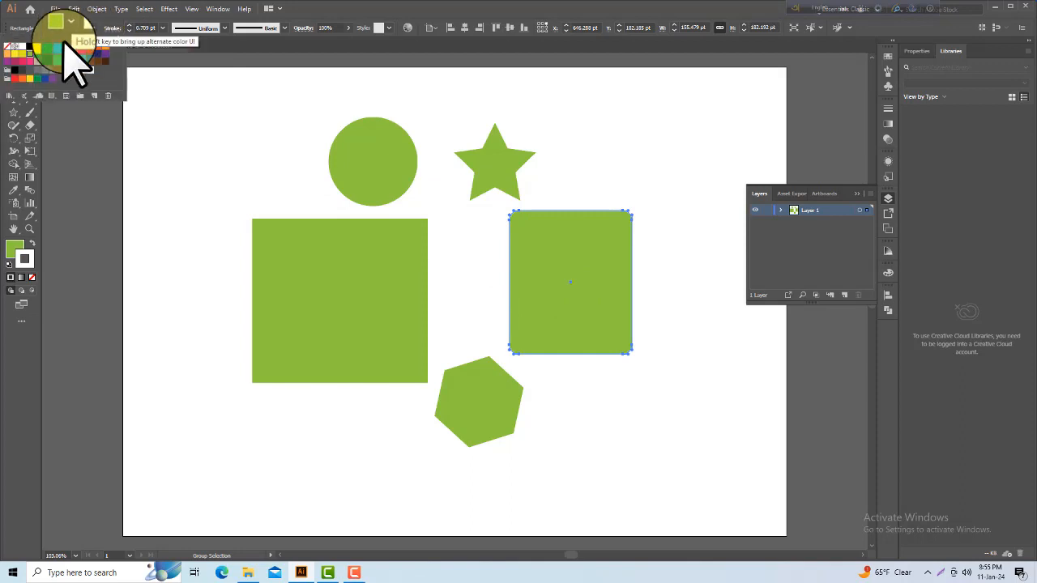
{"action": "left_click", "coordinate": [22, 78]}
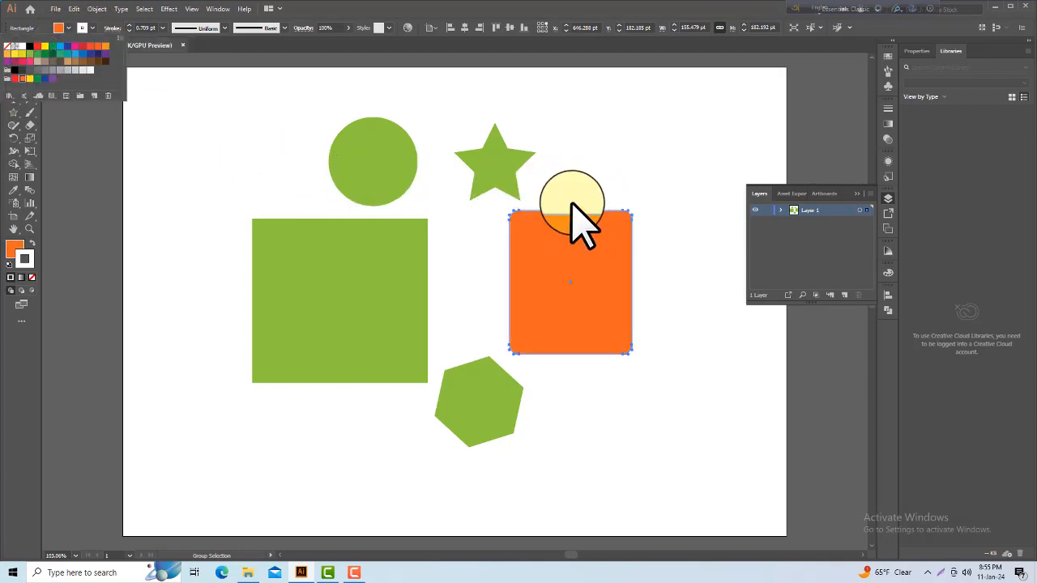
{"action": "left_click_drag", "start_coordinate": [609, 239], "coordinate": [642, 171]}
{"action": "left_click_drag", "start_coordinate": [578, 252], "coordinate": [565, 247]}
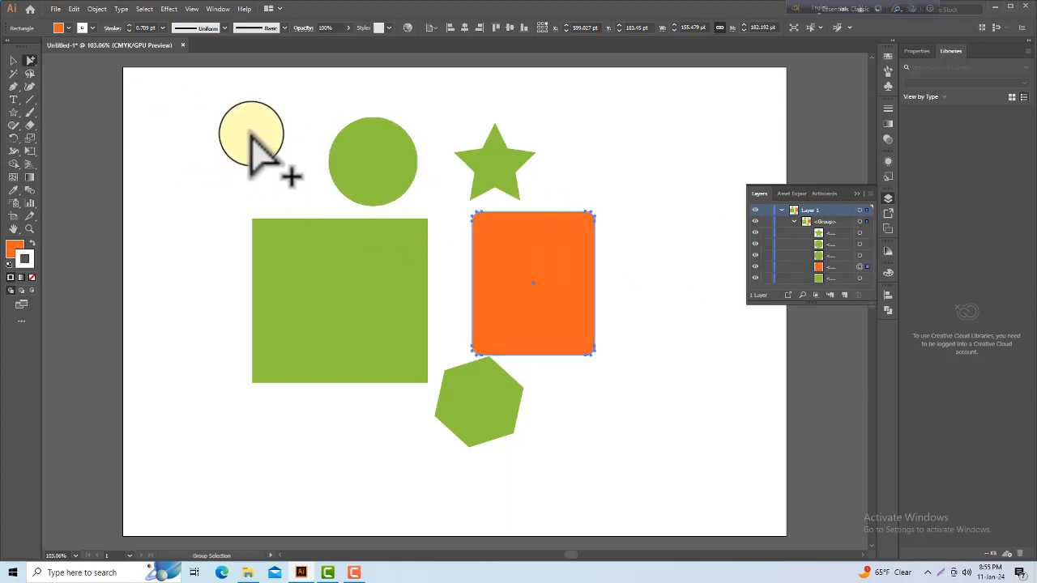
Step: Move the whole group slightly left with the Selection tool and deselect it
{"action": "left_click", "coordinate": [255, 137]}
{"action": "left_click", "coordinate": [13, 62]}
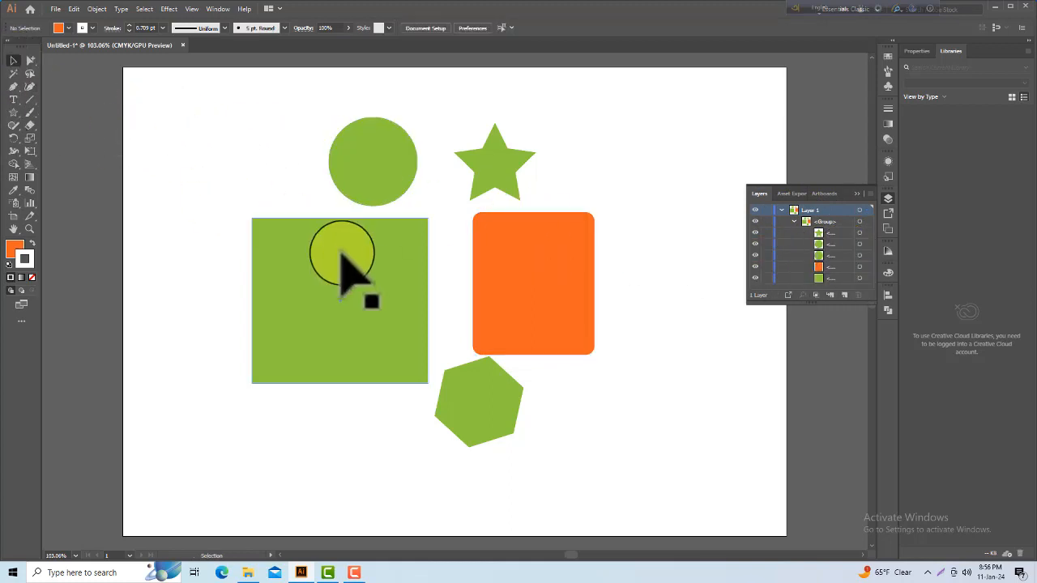
{"action": "left_click_drag", "start_coordinate": [354, 275], "coordinate": [325, 280]}
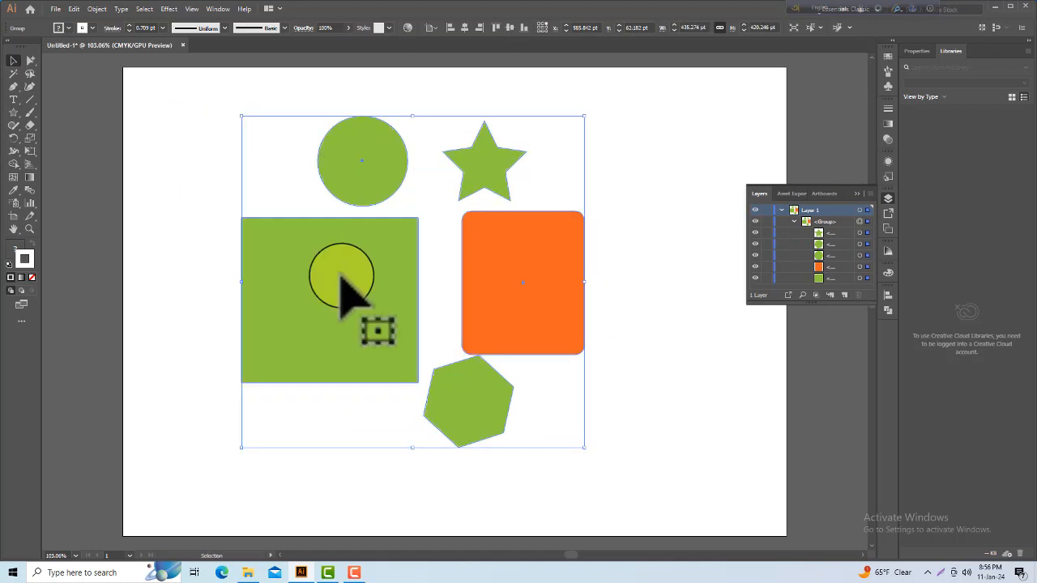
{"action": "left_click", "coordinate": [96, 166]}
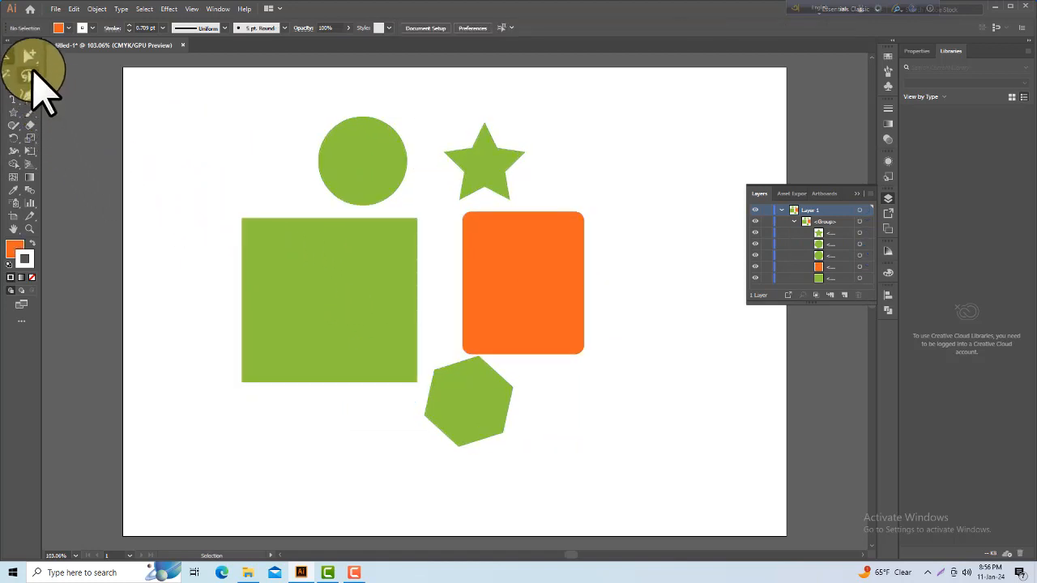
Step: Fill only the circle inside the group with pink using Group Selection, and nudge it slightly left
{"action": "left_click_drag", "start_coordinate": [32, 63], "coordinate": [73, 77]}
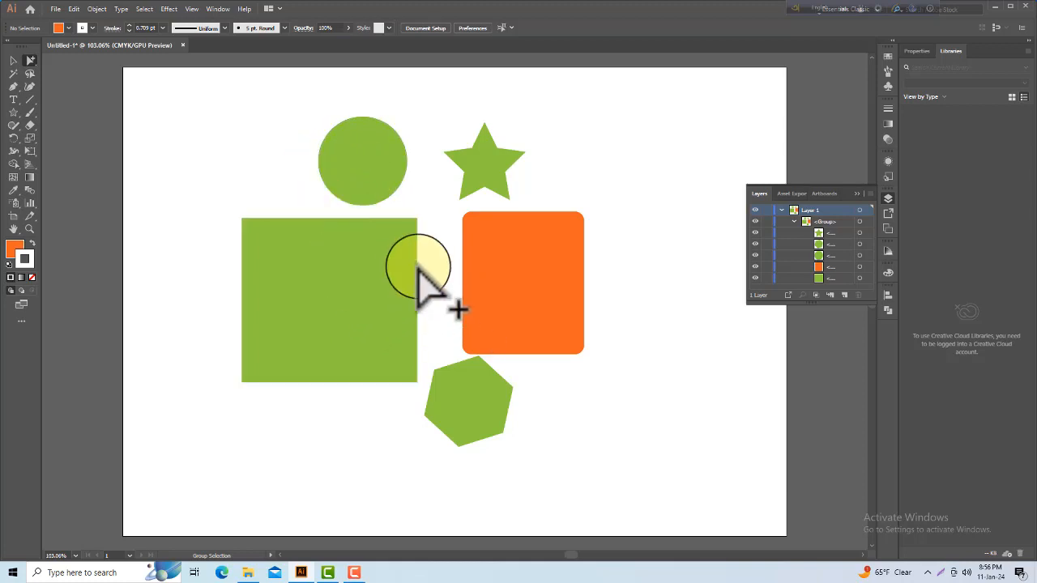
{"action": "left_click", "coordinate": [367, 171]}
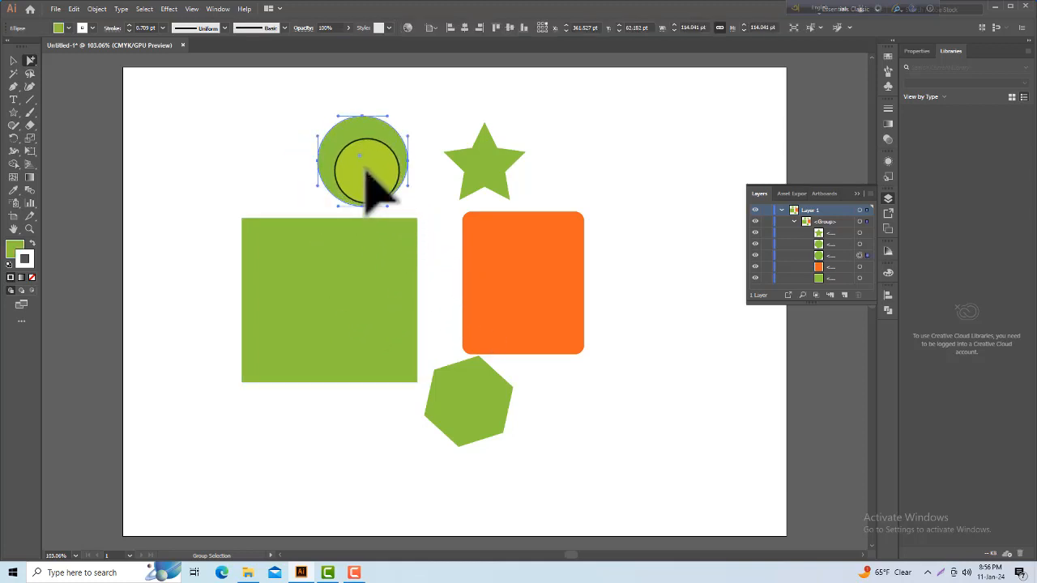
{"action": "left_click", "coordinate": [66, 28]}
{"action": "left_click", "coordinate": [76, 46]}
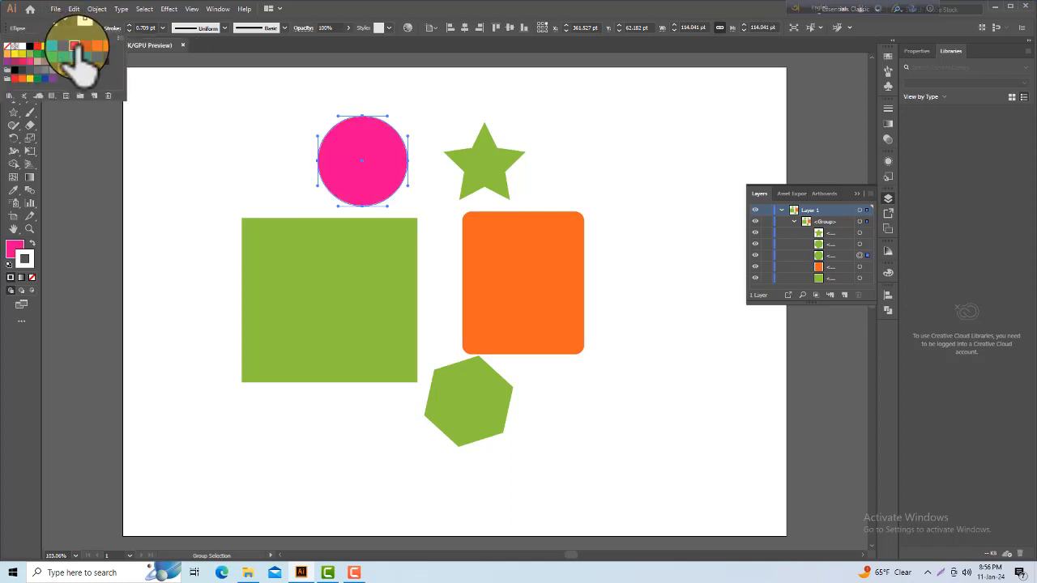
{"action": "left_click", "coordinate": [359, 197]}
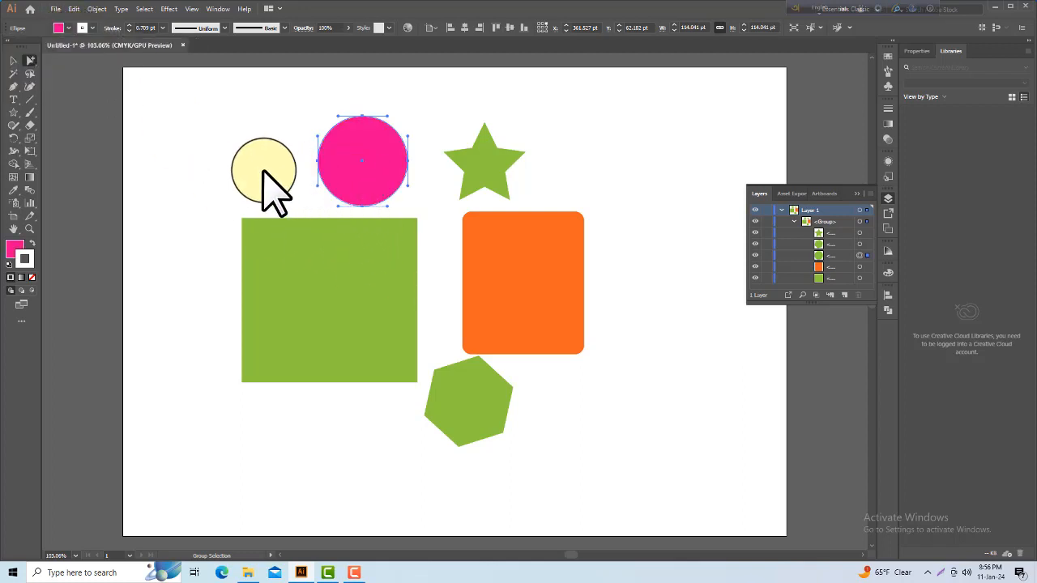
{"action": "left_click", "coordinate": [356, 199]}
{"action": "mouse_move", "coordinate": [354, 186]}
{"action": "left_mouse_down"}
{"action": "mouse_move", "coordinate": [287, 189]}
{"action": "mouse_move", "coordinate": [320, 186]}
{"action": "mouse_move", "coordinate": [271, 178]}
{"action": "mouse_move", "coordinate": [355, 182]}
{"action": "left_mouse_up"}
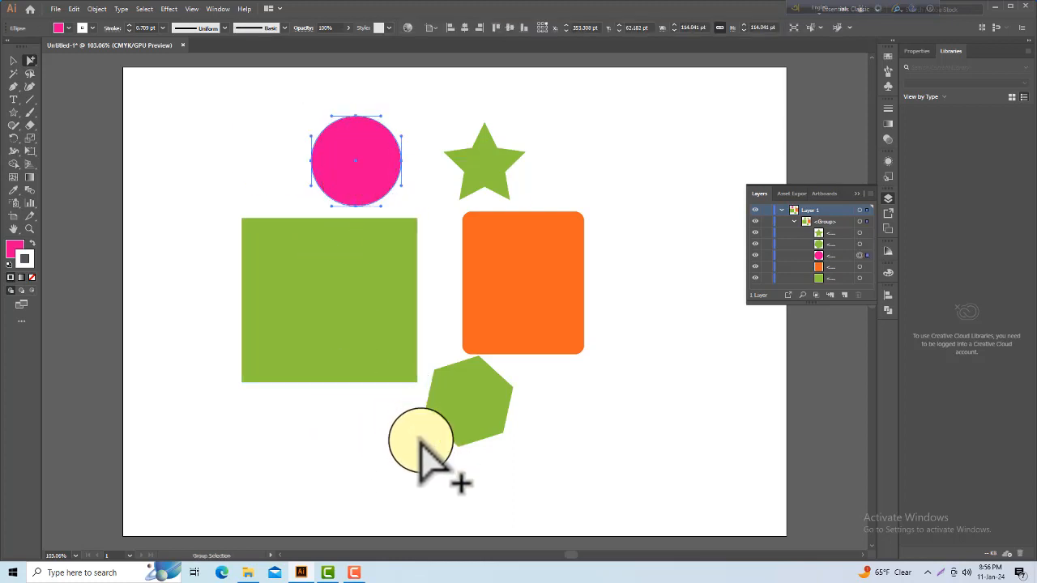
Step: Delete all the grouped shapes and draw a pink circle about 242 pt across, slightly left of the artboard's centre
{"action": "left_click_drag", "start_coordinate": [219, 127], "coordinate": [580, 416]}
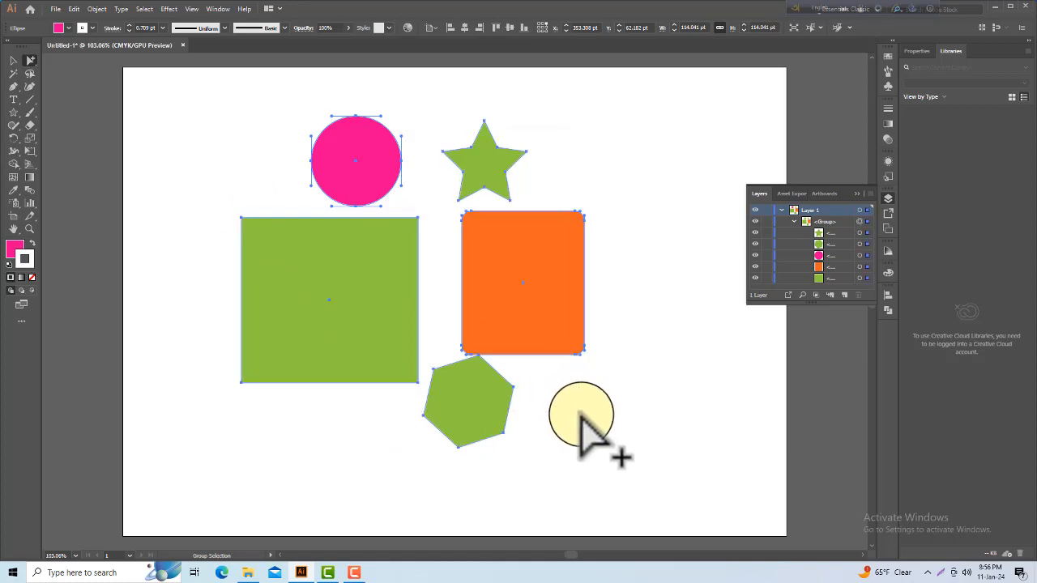
{"action": "key", "text": "Delete"}
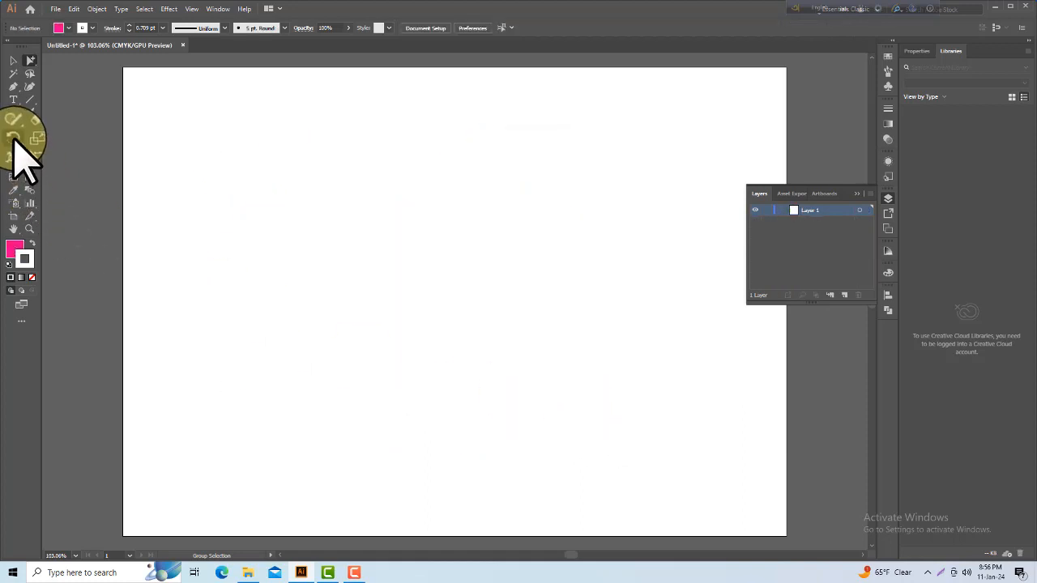
{"action": "left_click_drag", "start_coordinate": [19, 119], "coordinate": [65, 138]}
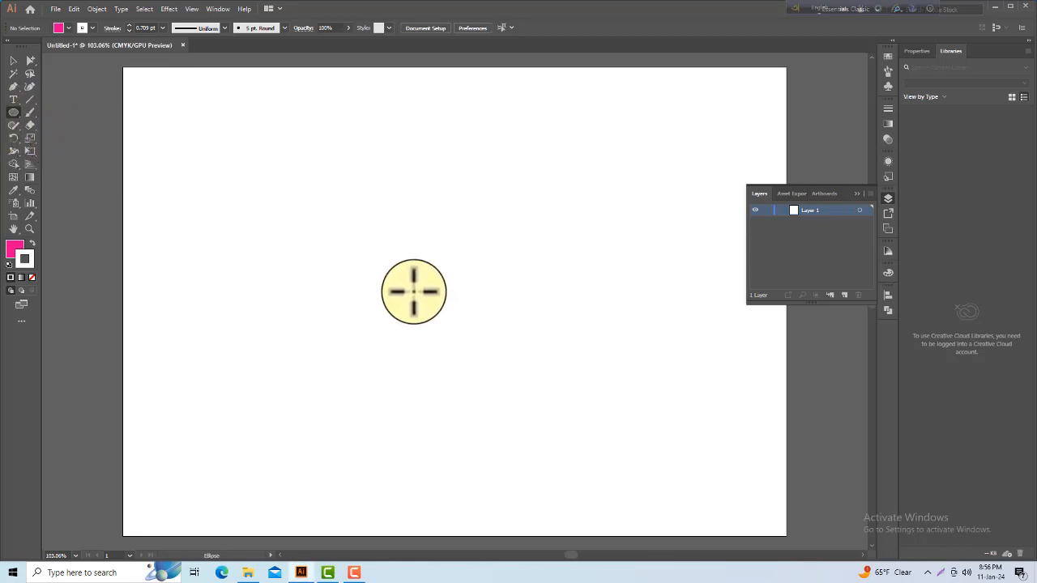
{"action": "left_click_drag", "start_coordinate": [394, 256], "coordinate": [479, 351]}
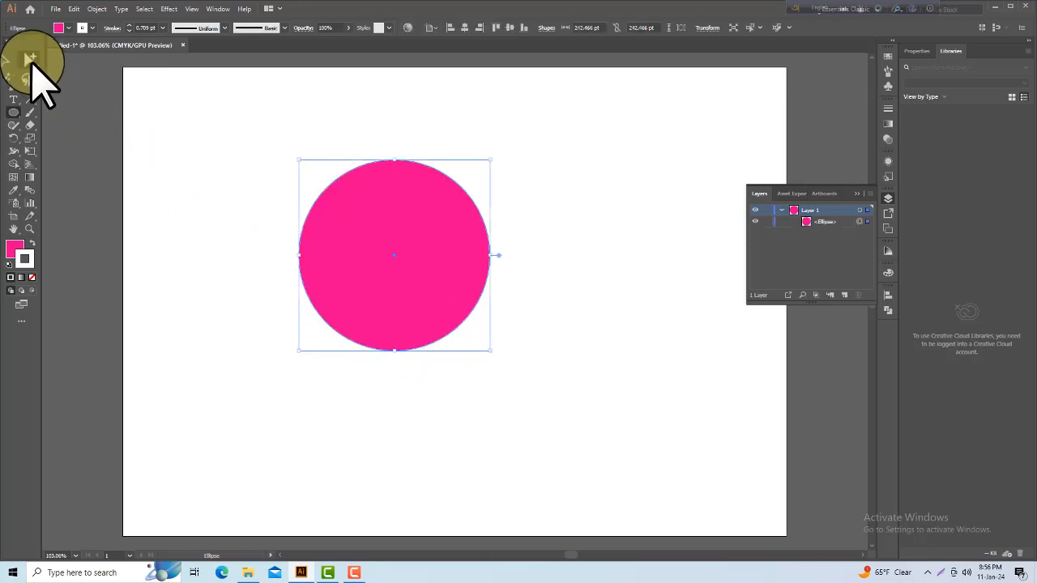
Step: Temporarily show the circle's bounding box with Group Selection and try to resize it from the upper-right corner
{"action": "left_click", "coordinate": [31, 59]}
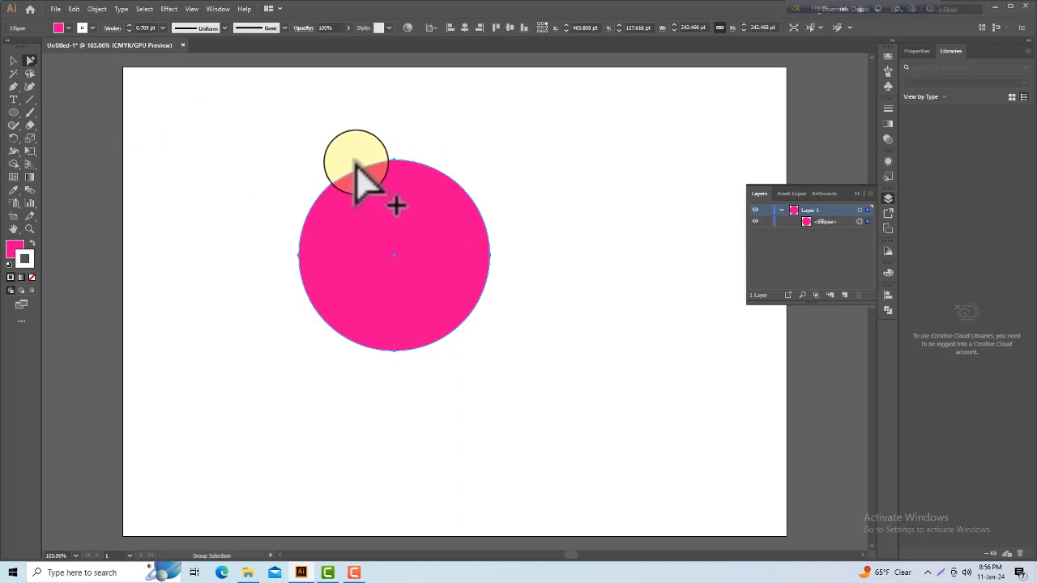
{"action": "left_click", "coordinate": [422, 205]}
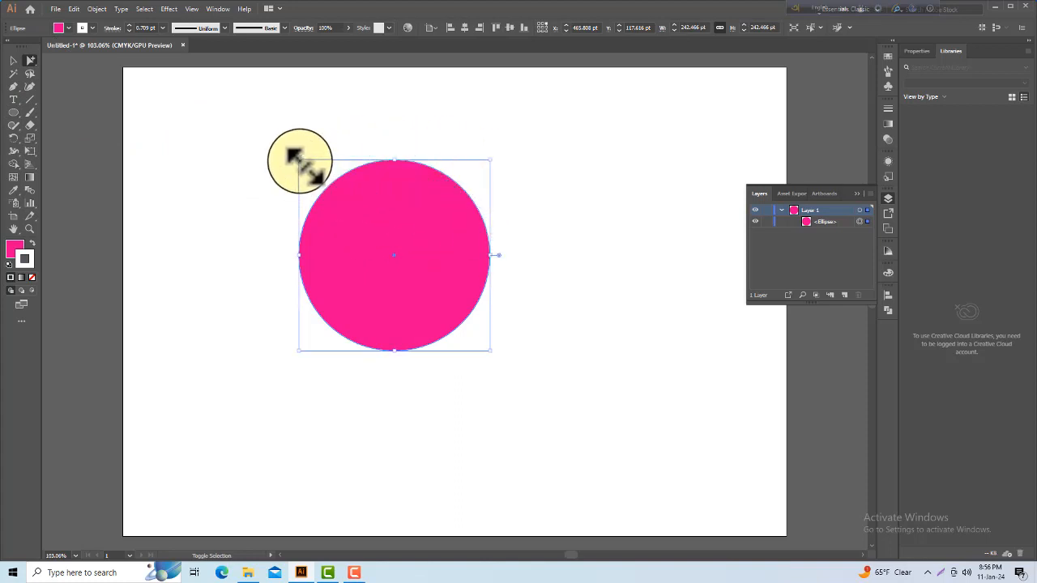
{"action": "key", "text": "ctrl"}
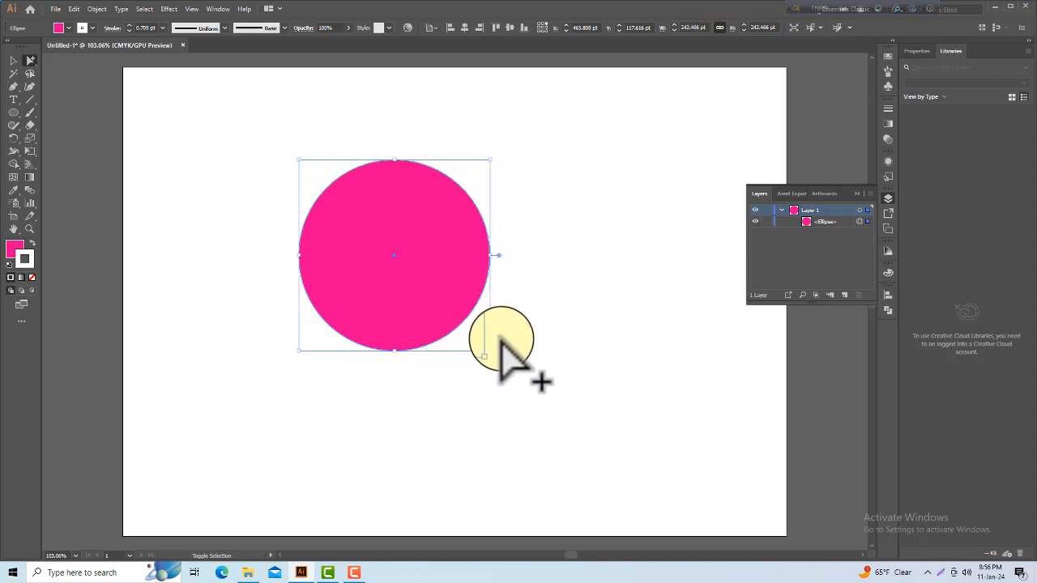
{"action": "key", "text": "ctrl"}
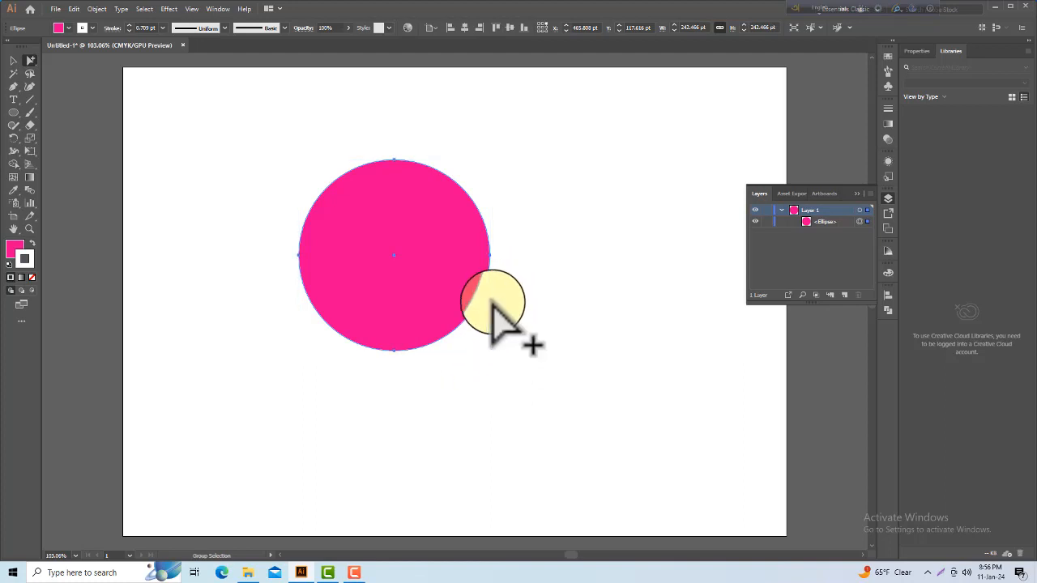
{"action": "key", "text": "ctrl"}
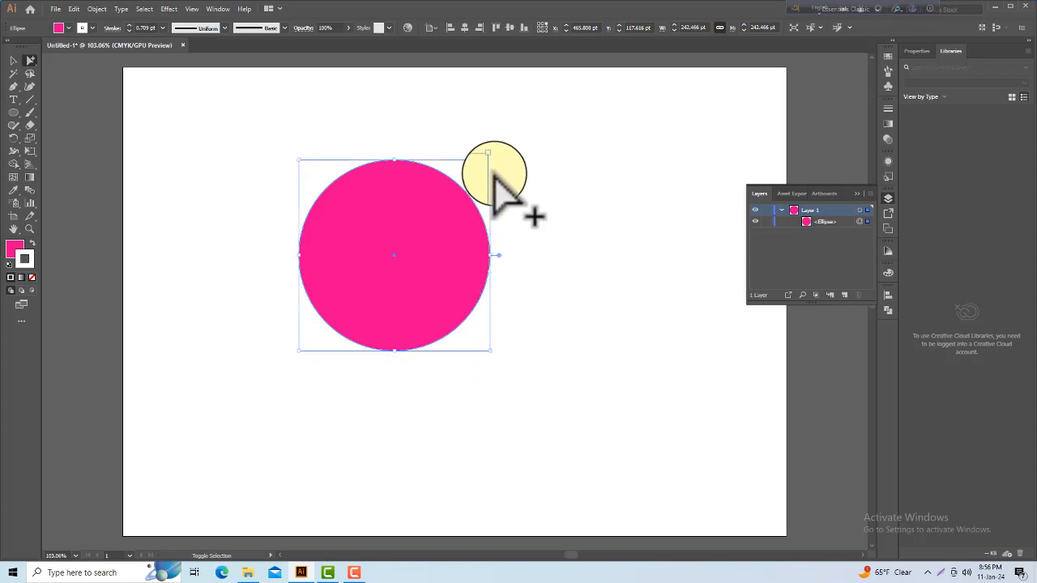
{"action": "mouse_move", "coordinate": [490, 160]}
{"action": "left_mouse_down"}
{"action": "mouse_move", "coordinate": [455, 188]}
{"action": "mouse_move", "coordinate": [500, 150]}
{"action": "mouse_move", "coordinate": [491, 160]}
{"action": "mouse_move", "coordinate": [519, 220]}
{"action": "mouse_move", "coordinate": [484, 150]}
{"action": "left_mouse_up"}
{"action": "key", "text": "ctrl+z"}
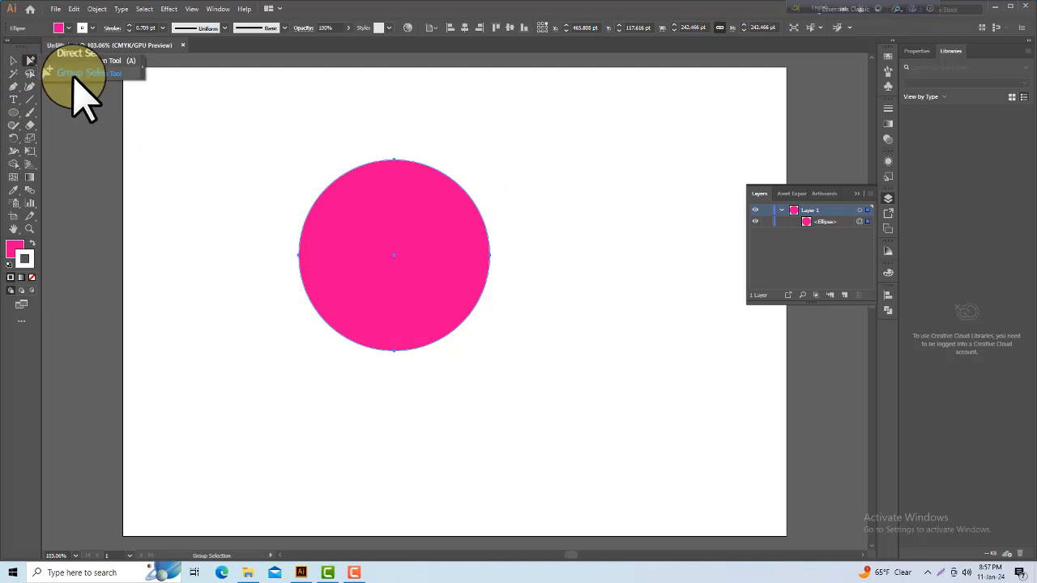
Step: Cut a wedge out of the circle with its pie handles under Group Selection, adjusting it to a narrow right-facing opening
{"action": "left_click", "coordinate": [74, 74]}
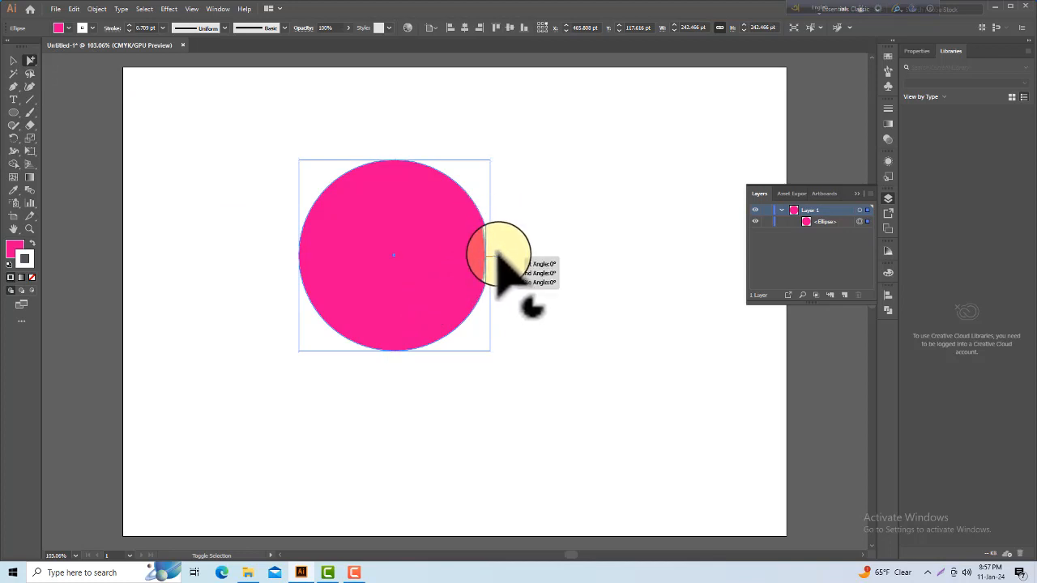
{"action": "left_click_drag", "start_coordinate": [497, 256], "coordinate": [454, 341]}
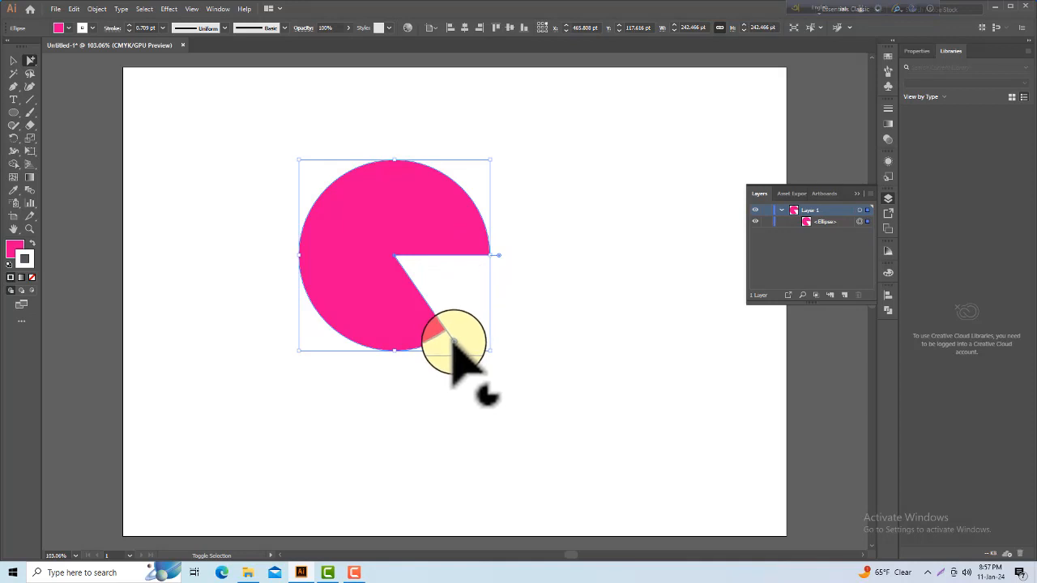
{"action": "left_click_drag", "start_coordinate": [454, 340], "coordinate": [497, 257]}
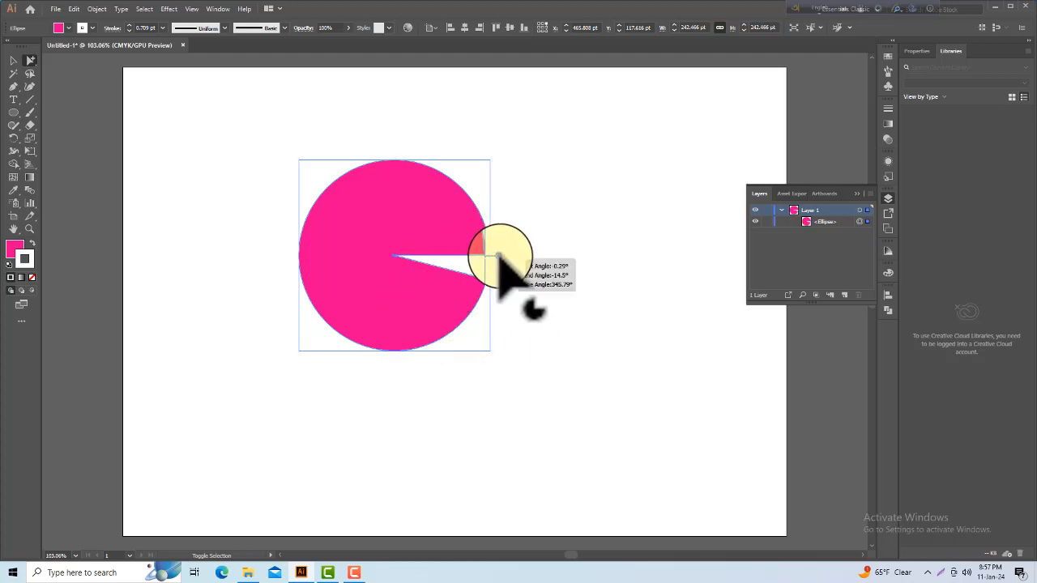
{"action": "left_click_drag", "start_coordinate": [498, 257], "coordinate": [396, 161]}
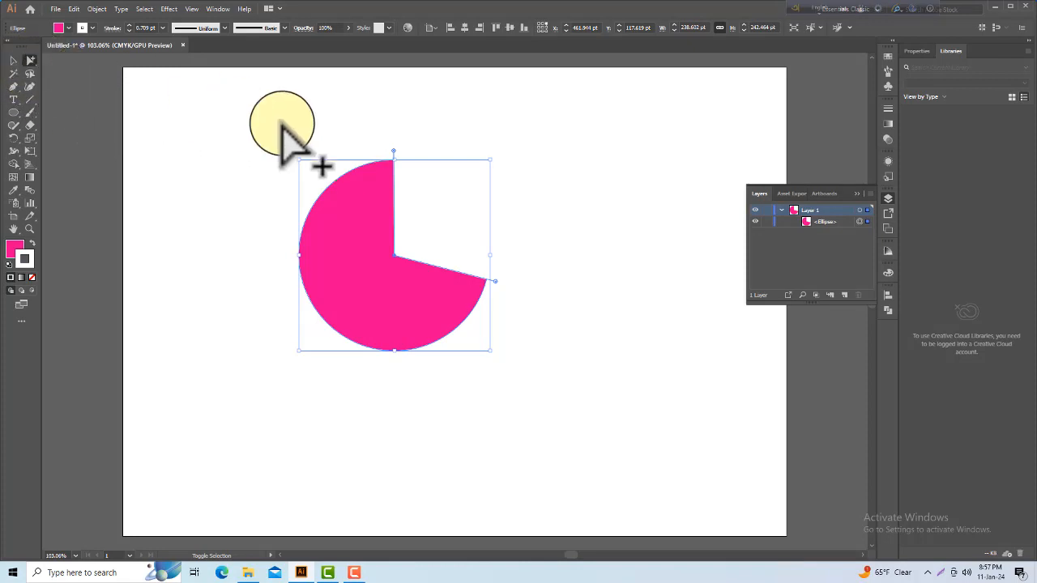
{"action": "left_click_drag", "start_coordinate": [393, 152], "coordinate": [464, 240]}
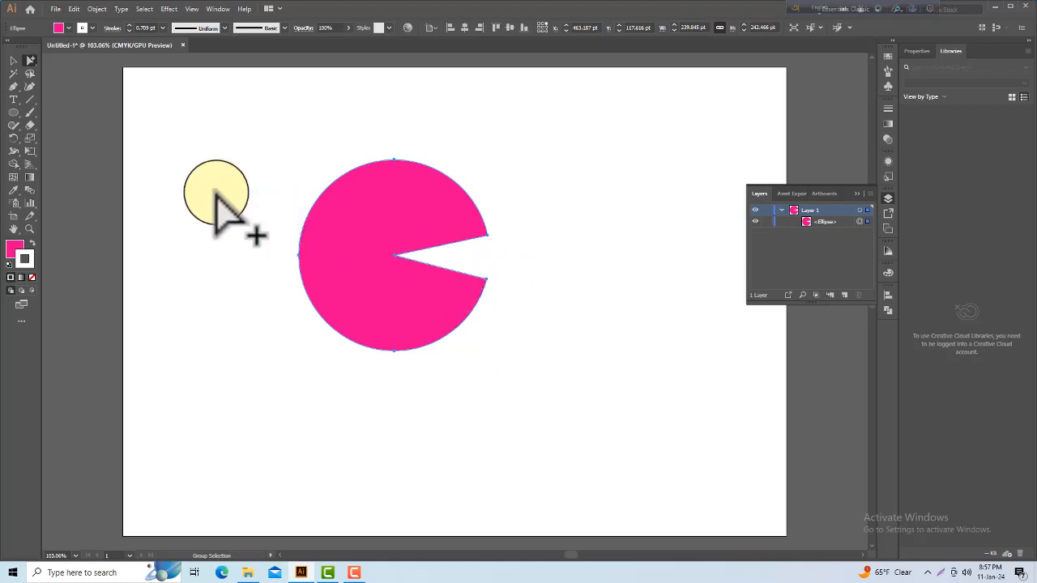
Step: Move the cut circle left with the Selection tool and delete it
{"action": "left_click", "coordinate": [12, 59]}
{"action": "left_click_drag", "start_coordinate": [384, 230], "coordinate": [328, 226]}
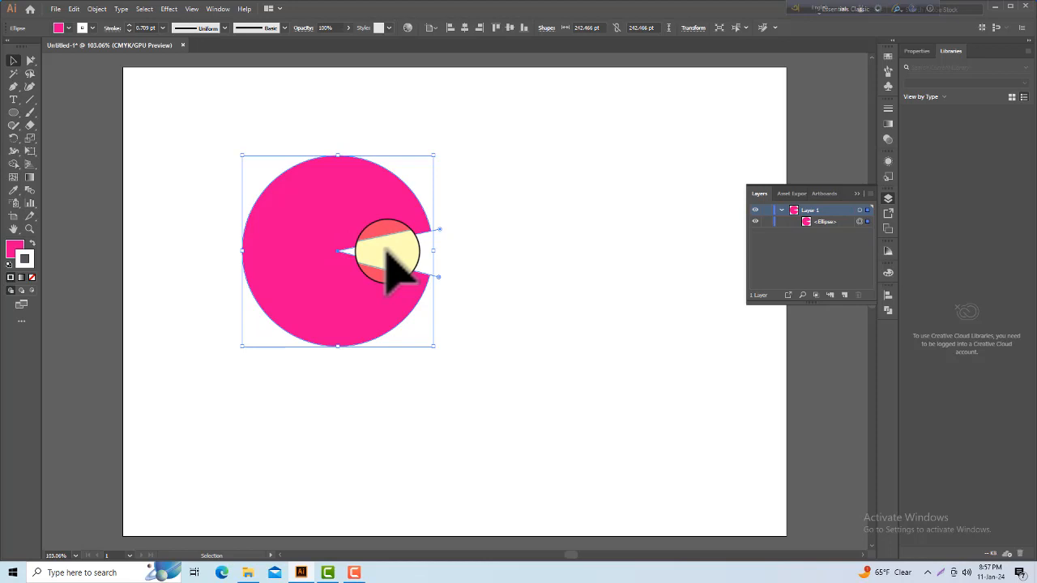
{"action": "key", "text": "Delete"}
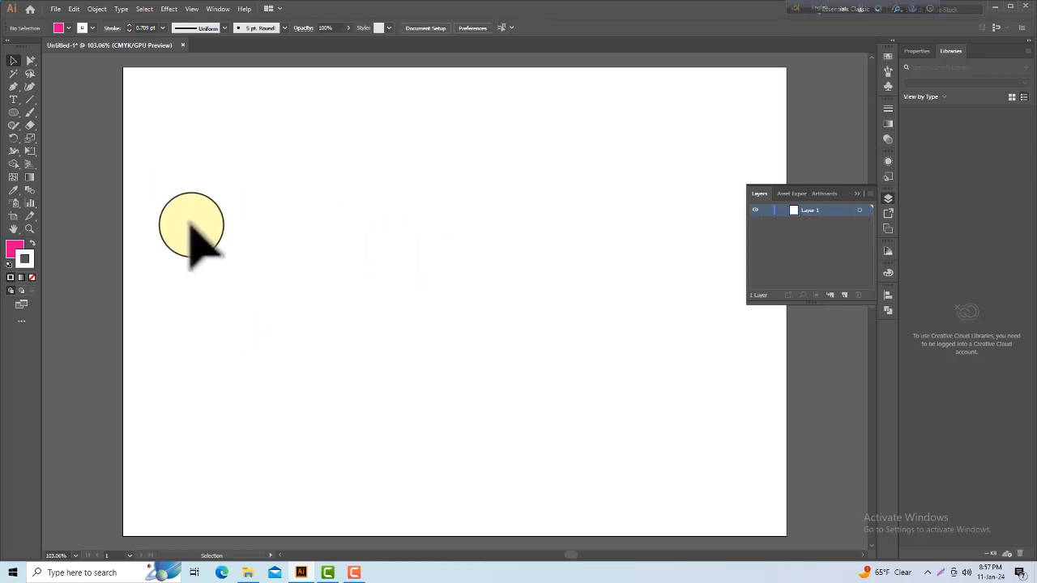